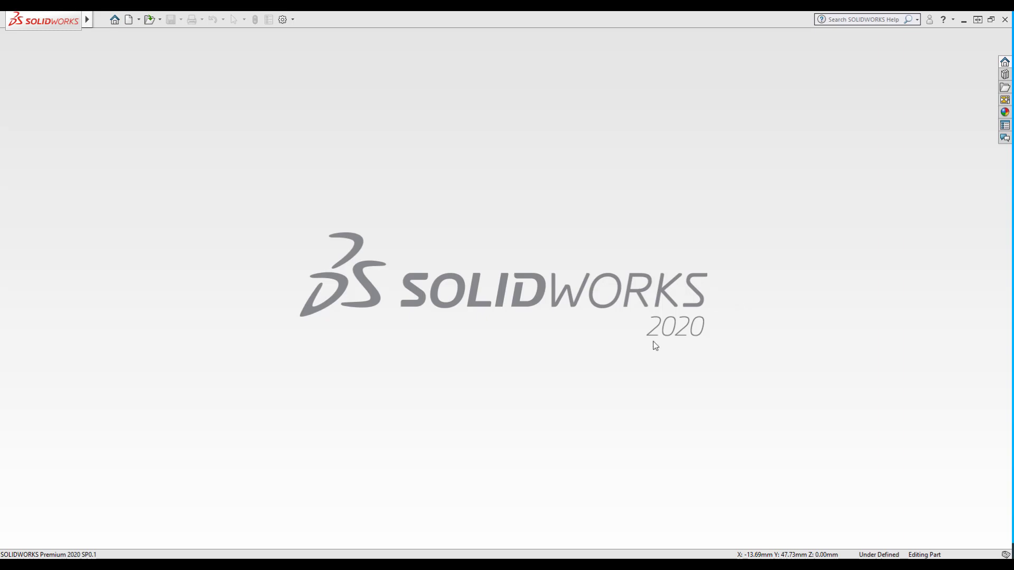
Review the Practical Machinist and National Bronze oil-groove charts in Google Images, then minimize Chrome.
{"action": "left_click", "coordinate": [446, 507]}
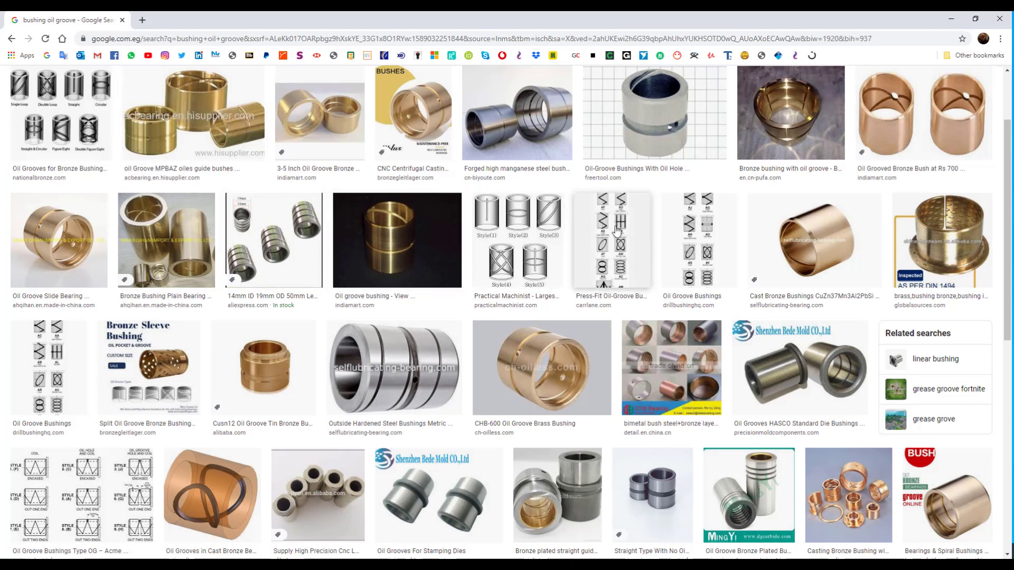
{"action": "left_click", "coordinate": [547, 235]}
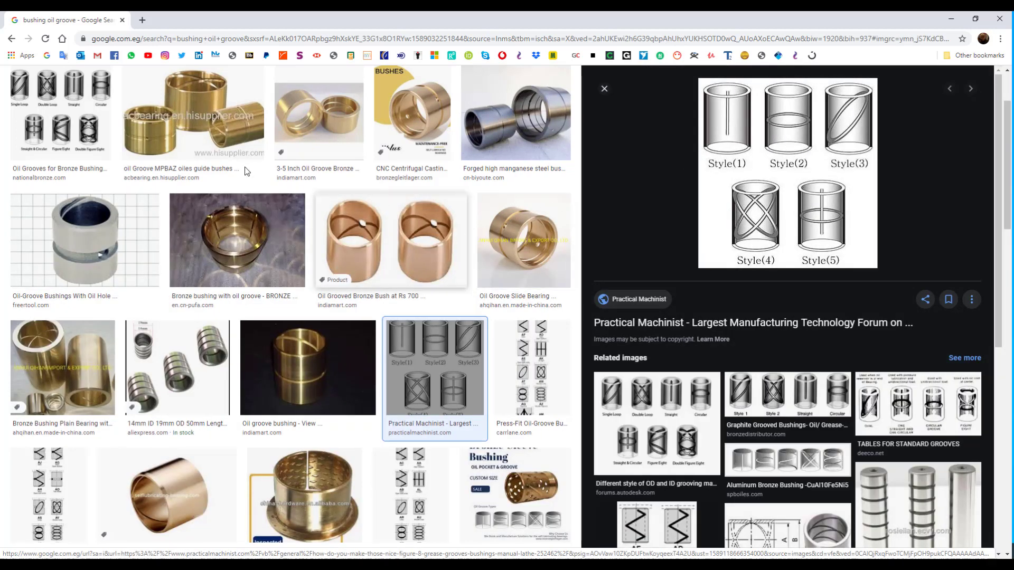
{"action": "left_click", "coordinate": [68, 129]}
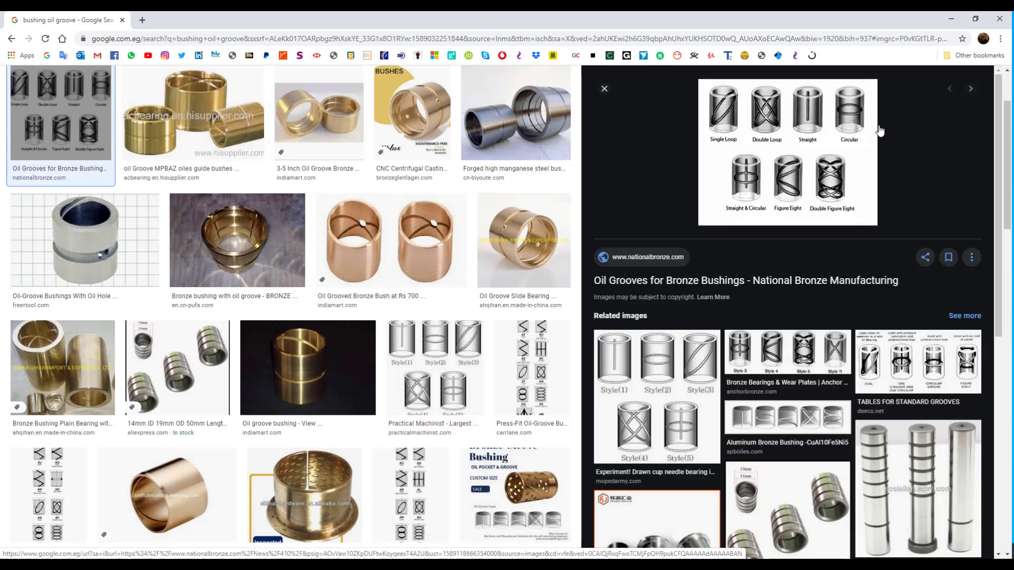
{"action": "left_click", "coordinate": [955, 20]}
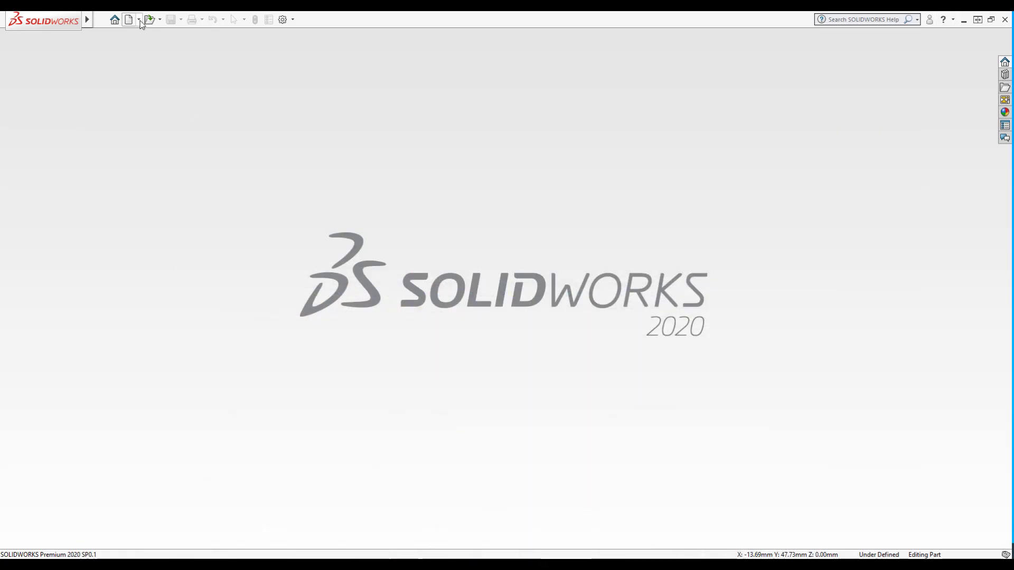
Create a new part with a Plain White viewport background.
{"action": "left_click", "coordinate": [128, 19]}
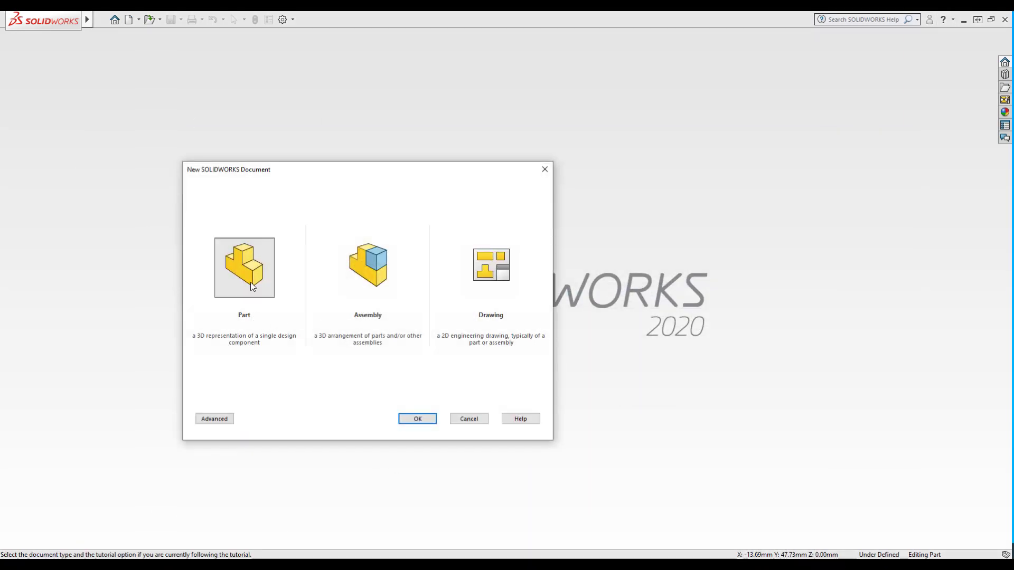
{"action": "double_click", "coordinate": [250, 282]}
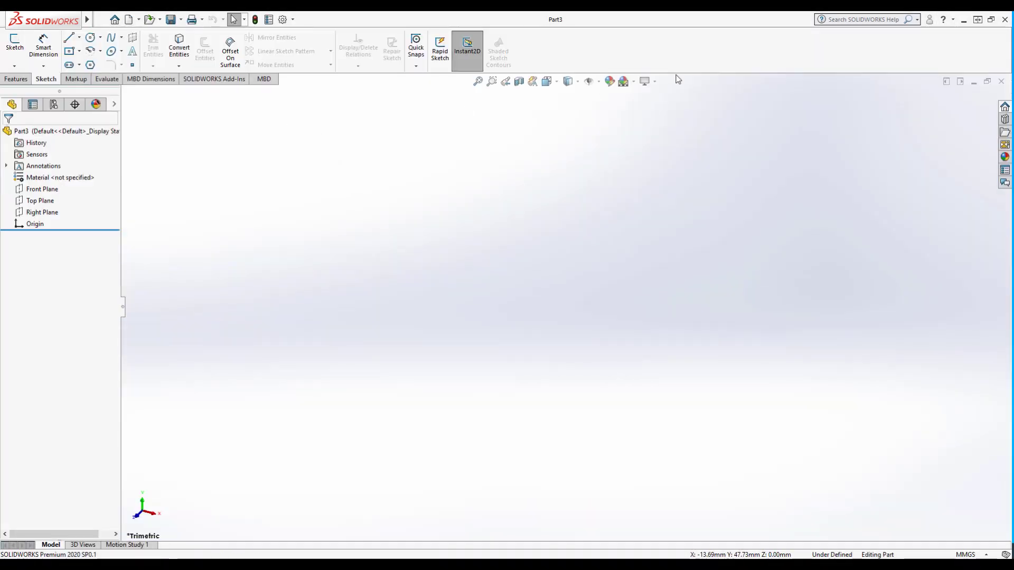
{"action": "left_click", "coordinate": [633, 81]}
{"action": "left_click", "coordinate": [633, 109]}
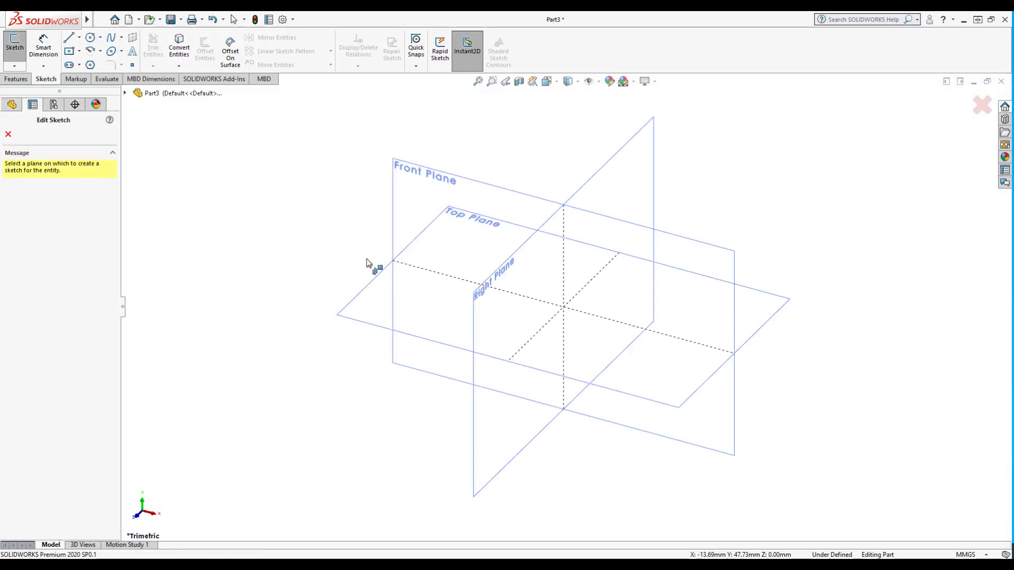
Sketch two concentric circles at the origin on the Top Plane, viewed normal to it.
{"action": "left_click", "coordinate": [384, 283]}
{"action": "key", "text": "space"}
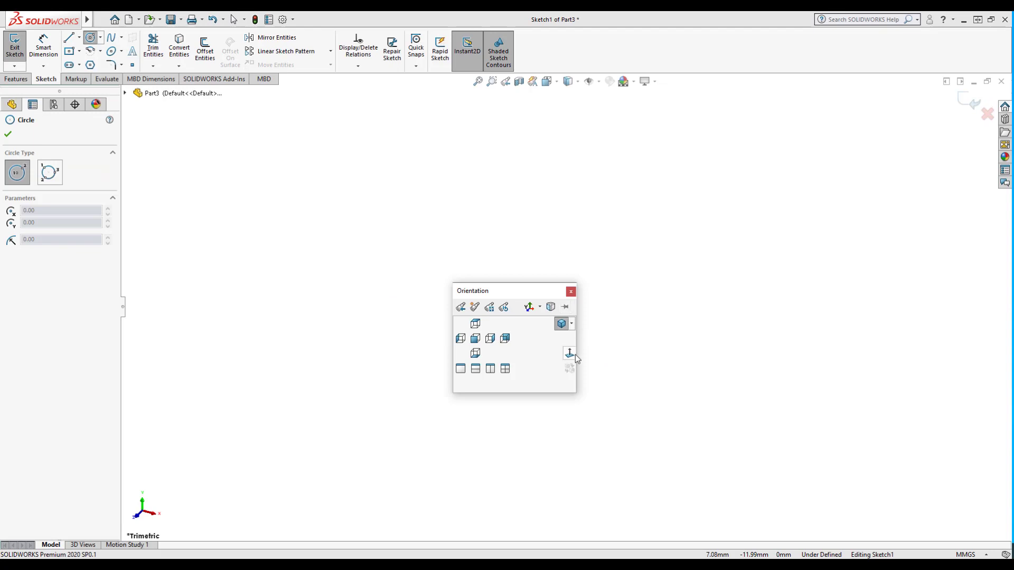
{"action": "left_click", "coordinate": [570, 354]}
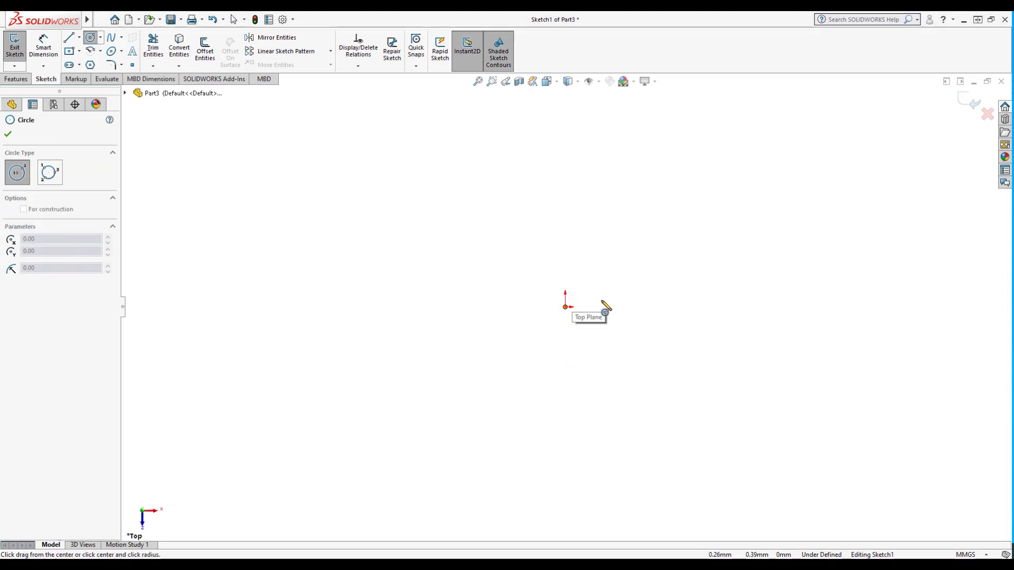
{"action": "left_click", "coordinate": [564, 306]}
{"action": "left_click", "coordinate": [654, 285]}
{"action": "left_click", "coordinate": [565, 306]}
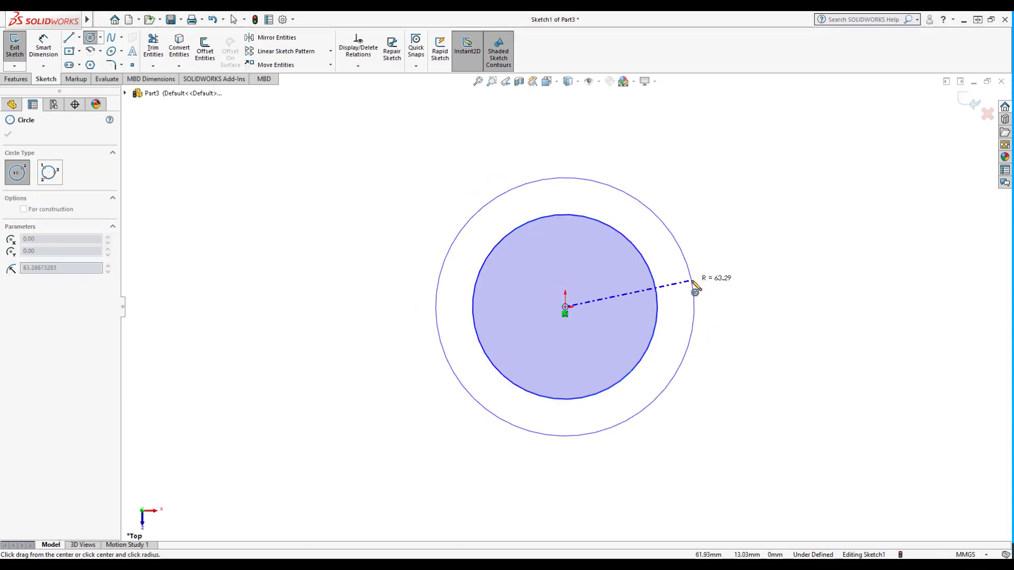
{"action": "left_click", "coordinate": [693, 288]}
{"action": "key", "text": "d"}
Dimension the inner circle Ø50 mm and the outer circle Ø60 mm, then start an extrusion.
{"action": "left_click", "coordinate": [654, 265]}
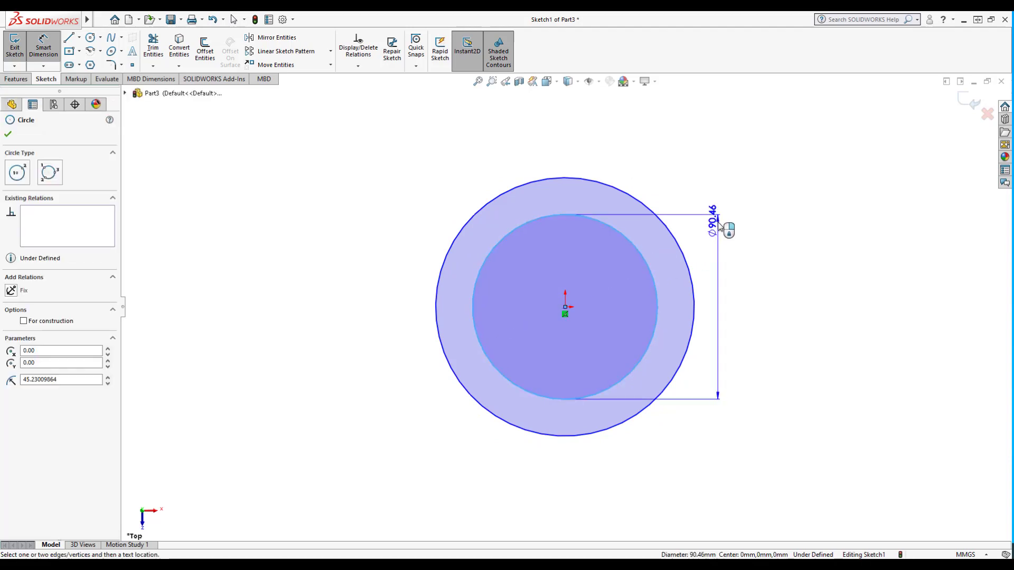
{"action": "left_click", "coordinate": [719, 226]}
{"action": "key", "text": "Return"}
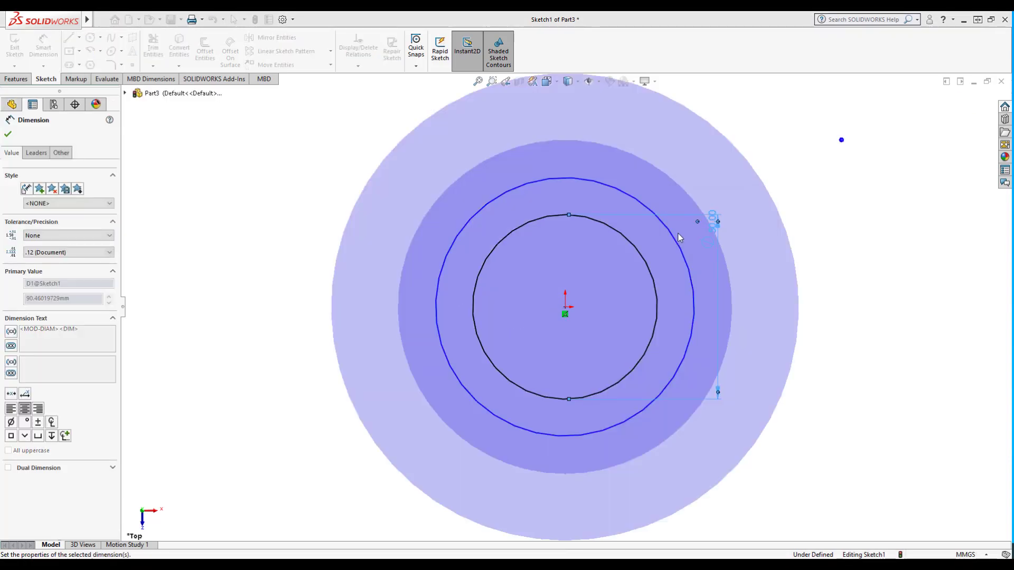
{"action": "left_click", "coordinate": [679, 237]}
{"action": "left_click", "coordinate": [747, 158]}
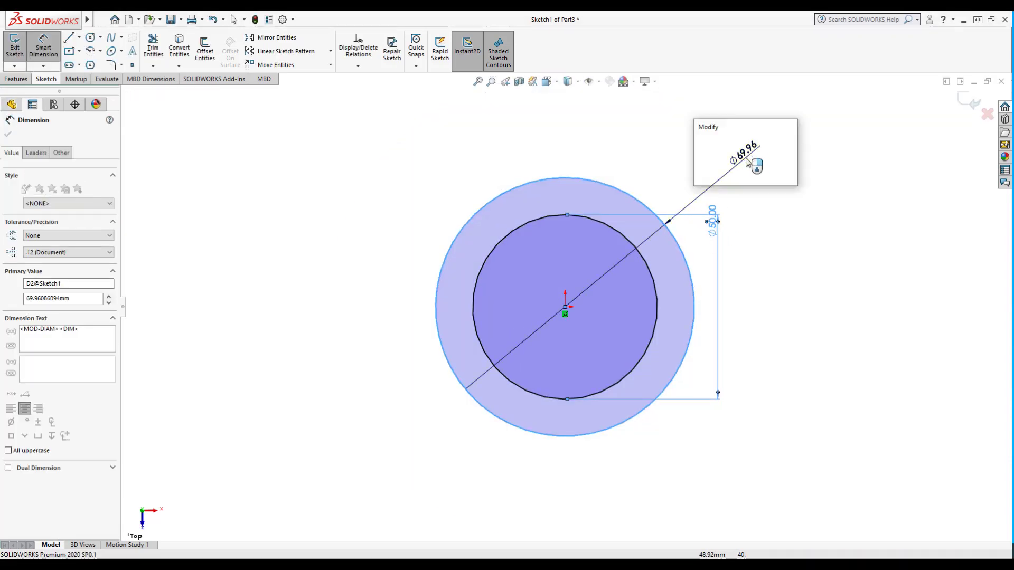
{"action": "type", "text": "60"}
{"action": "key", "text": "Return"}
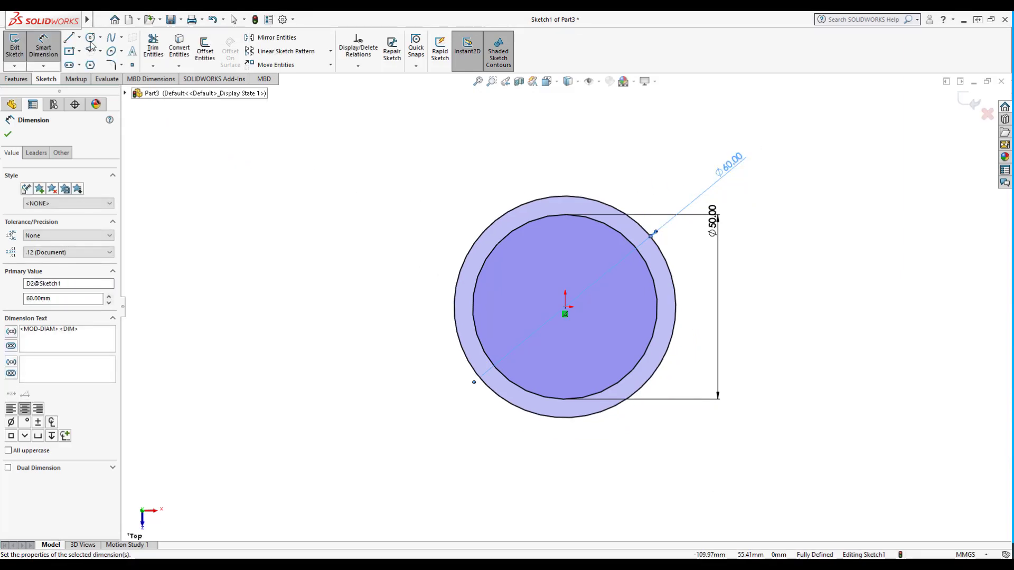
{"action": "left_click", "coordinate": [15, 79]}
{"action": "left_click", "coordinate": [18, 48]}
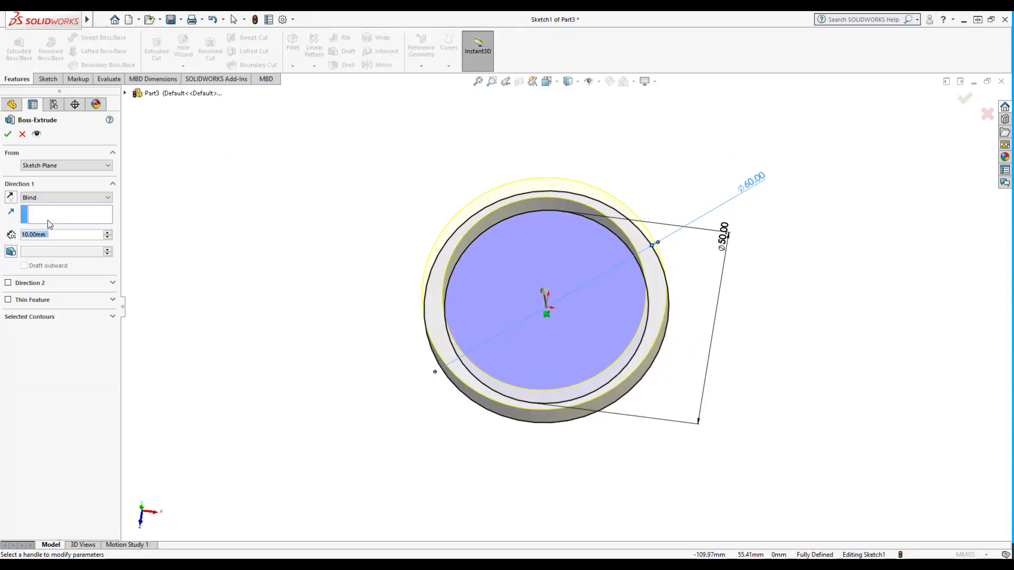
Extrude the ring sketch 100 mm and fit the resulting tube in view.
{"action": "type", "text": "100"}
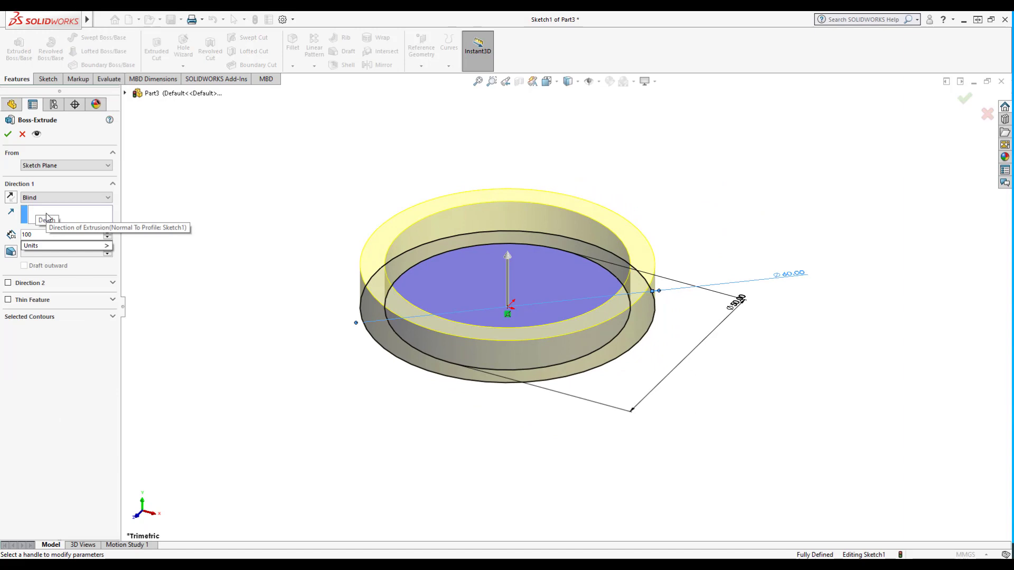
{"action": "key", "text": "Return"}
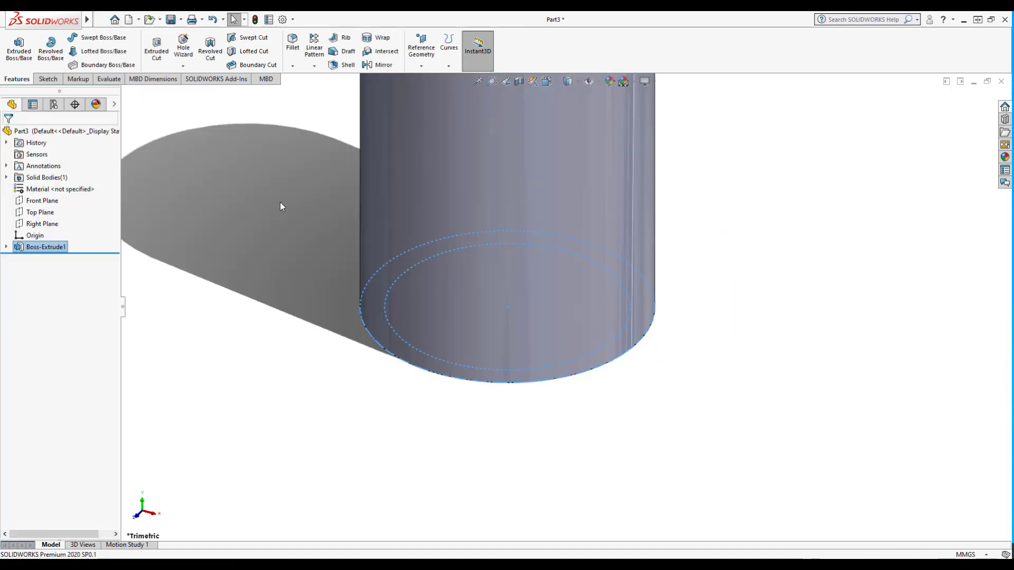
{"action": "key", "text": "f"}
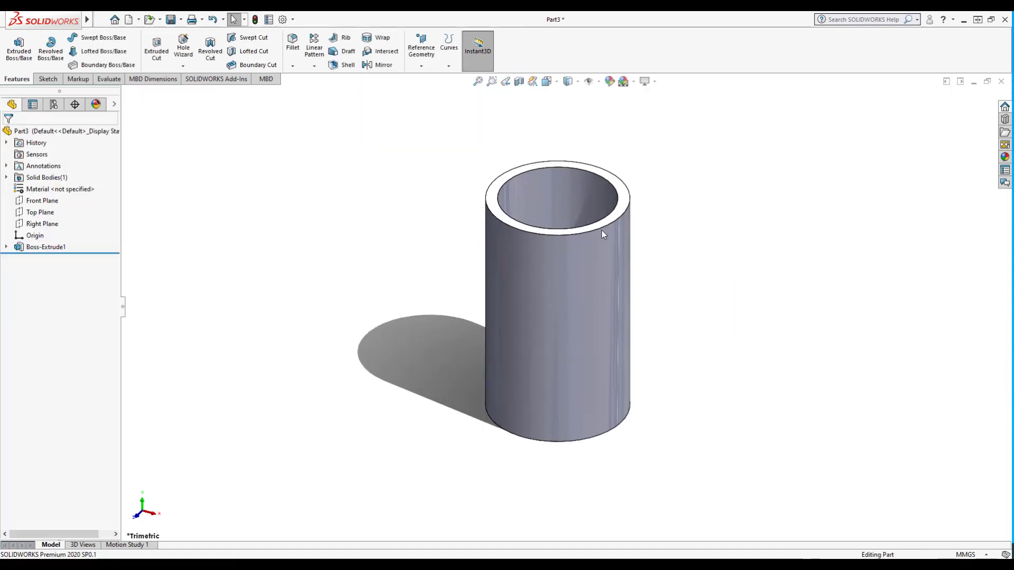
{"action": "mouse_move", "coordinate": [572, 278]}
{"action": "middle_mouse_down"}
{"action": "mouse_move", "coordinate": [558, 417]}
{"action": "mouse_move", "coordinate": [561, 321]}
{"action": "mouse_move", "coordinate": [536, 269]}
{"action": "mouse_move", "coordinate": [563, 263]}
{"action": "middle_mouse_up"}
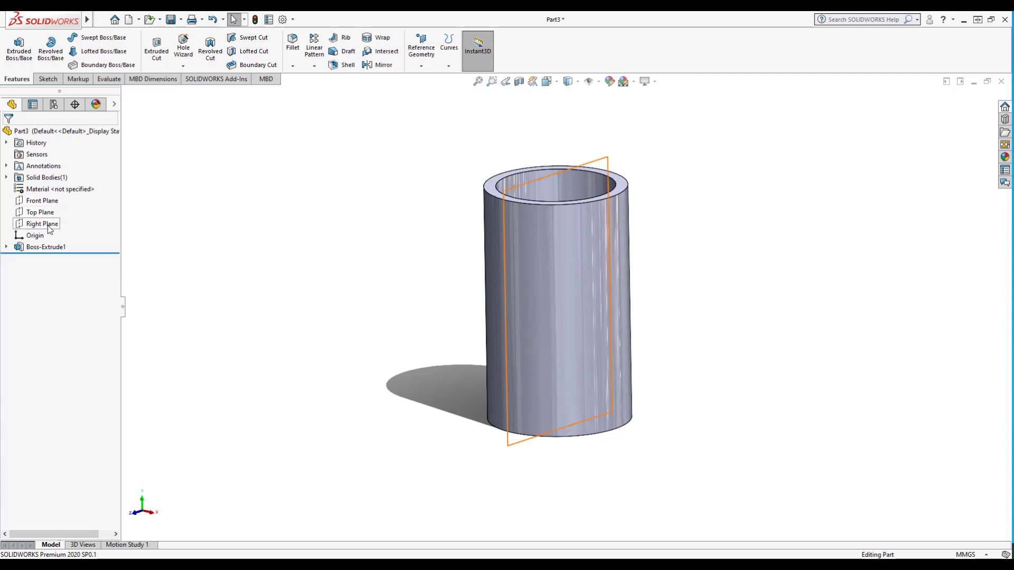
Start a Front Plane sketch and draw a vertical centerline from the tube's top edge to the origin.
{"action": "left_click", "coordinate": [45, 201]}
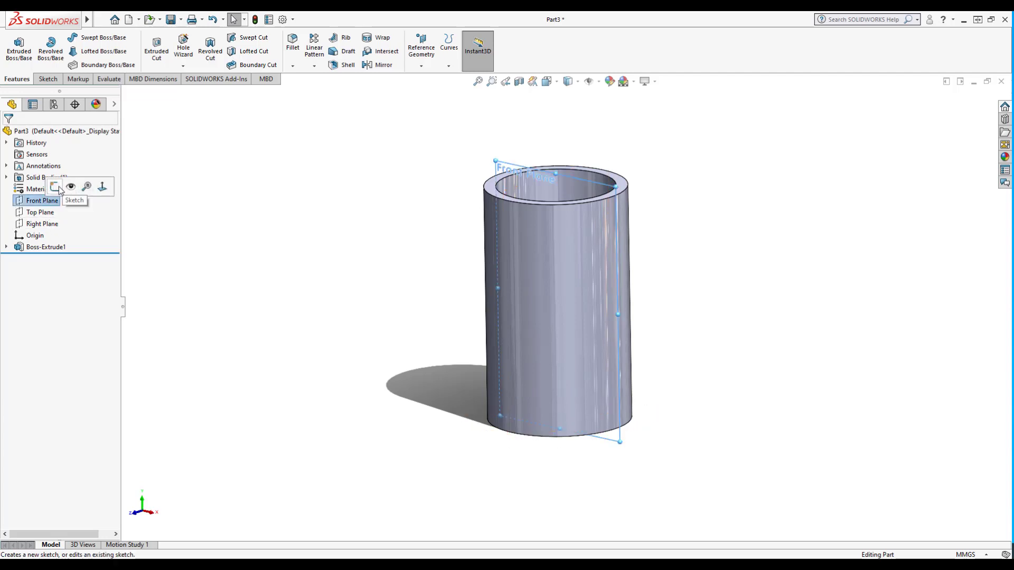
{"action": "left_click", "coordinate": [61, 191]}
{"action": "key", "text": "space"}
{"action": "left_click", "coordinate": [182, 262]}
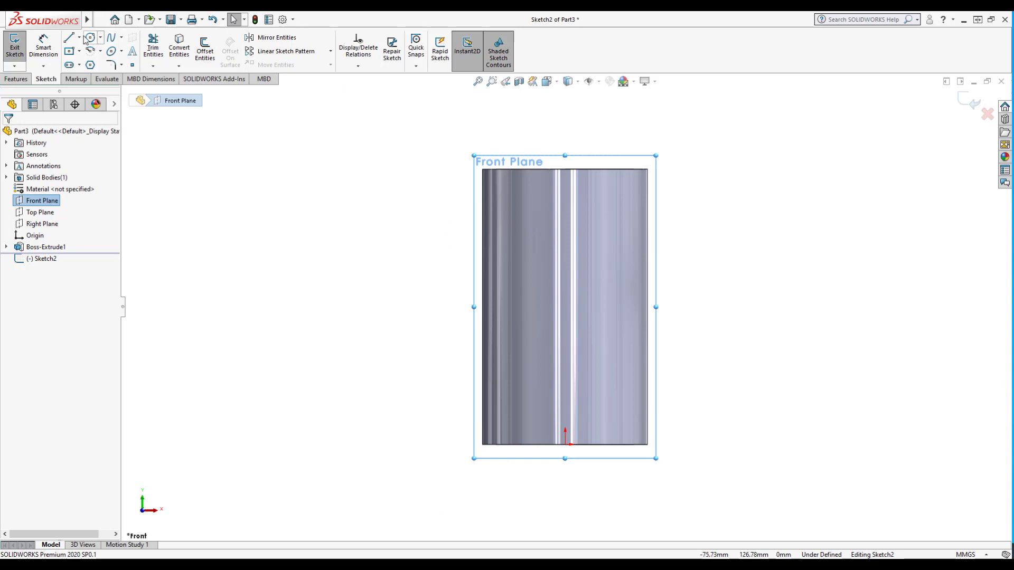
{"action": "left_click", "coordinate": [78, 38]}
{"action": "left_click", "coordinate": [88, 64]}
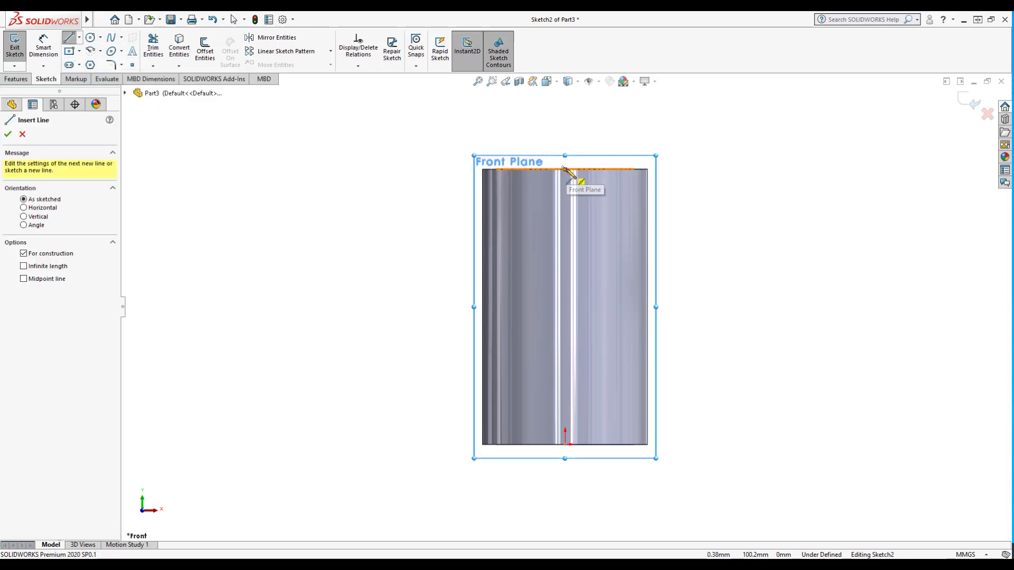
{"action": "left_click", "coordinate": [564, 170]}
{"action": "left_click", "coordinate": [565, 444]}
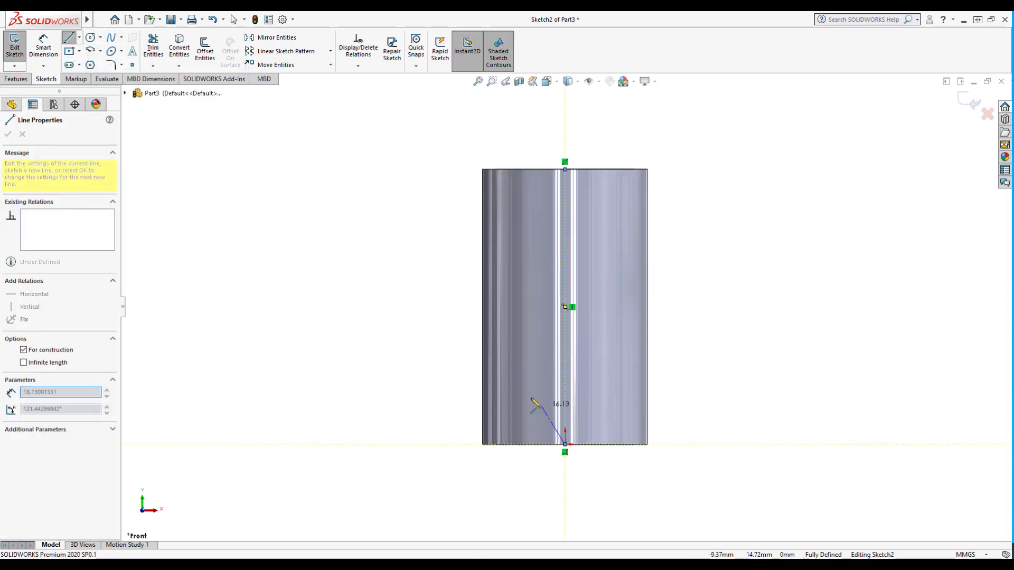
{"action": "key", "text": "Escape"}
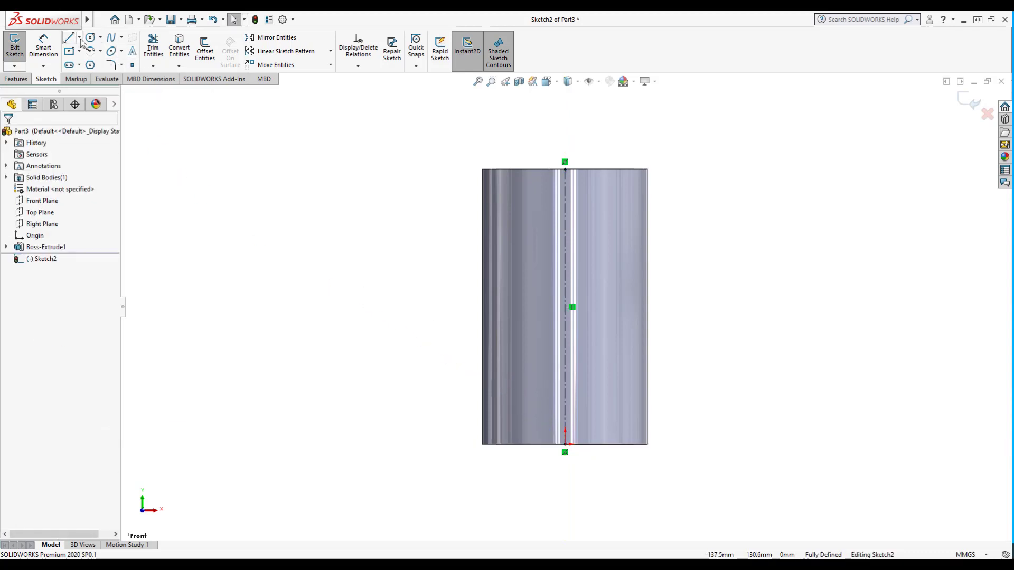
Draw a horizontal centerline across the tube from its left edge to its right edge.
{"action": "left_click", "coordinate": [79, 37]}
{"action": "left_click", "coordinate": [80, 66]}
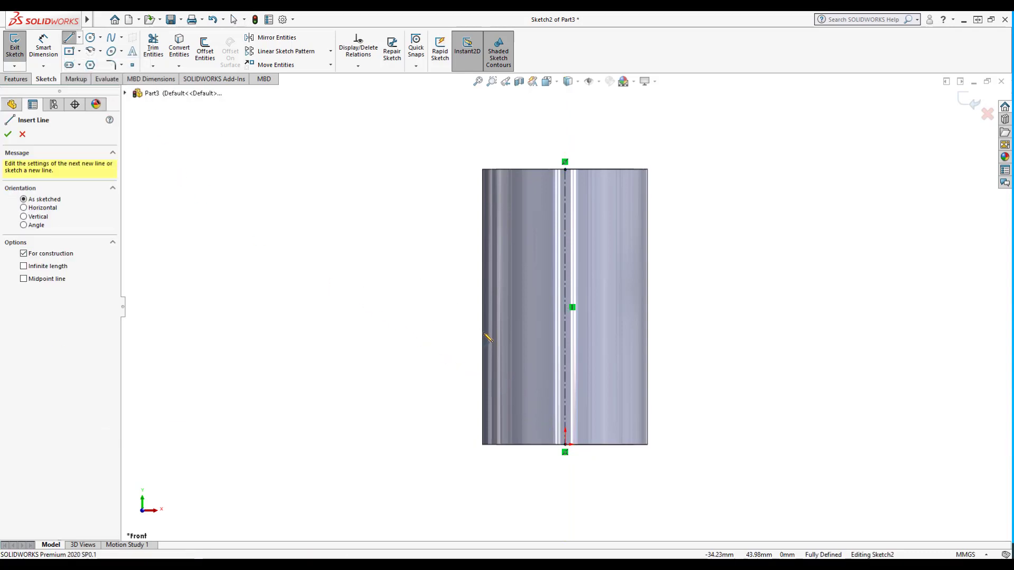
{"action": "left_click", "coordinate": [481, 306]}
{"action": "left_click", "coordinate": [647, 306]}
{"action": "key", "text": "Escape"}
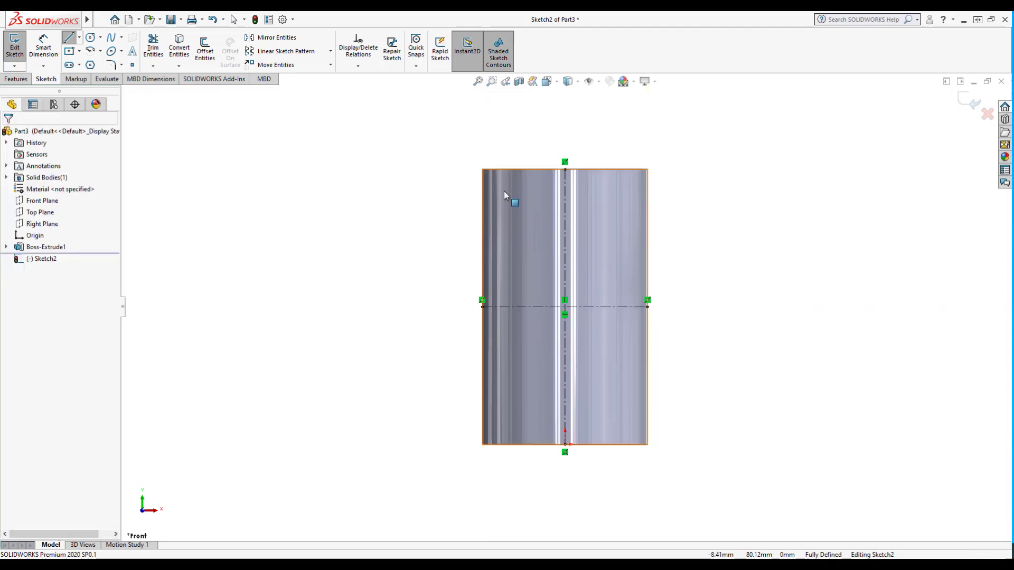
{"action": "left_click", "coordinate": [111, 51]}
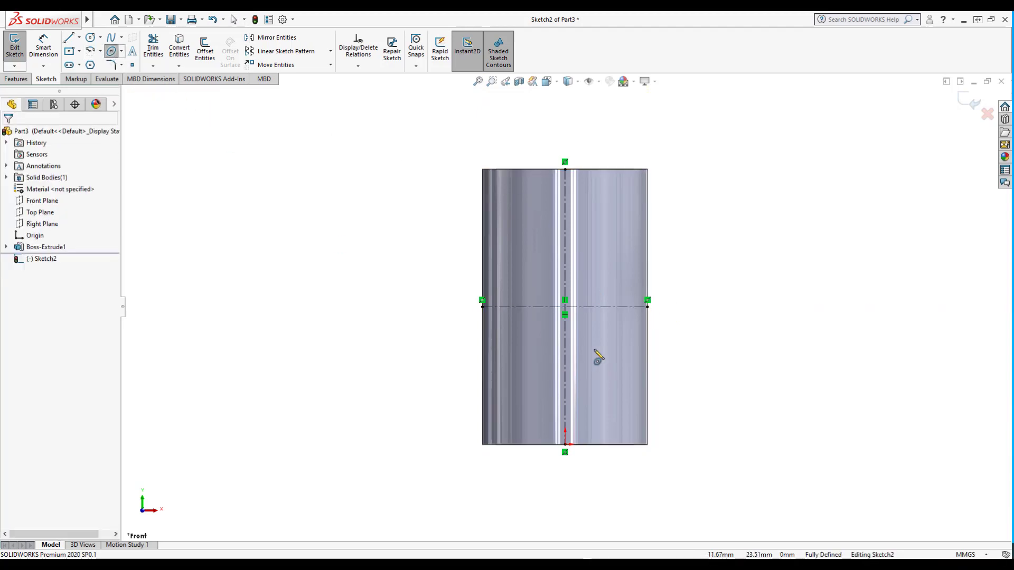
Draw a tilted ellipse centred at the centerline intersection and select it.
{"action": "left_click", "coordinate": [565, 307]}
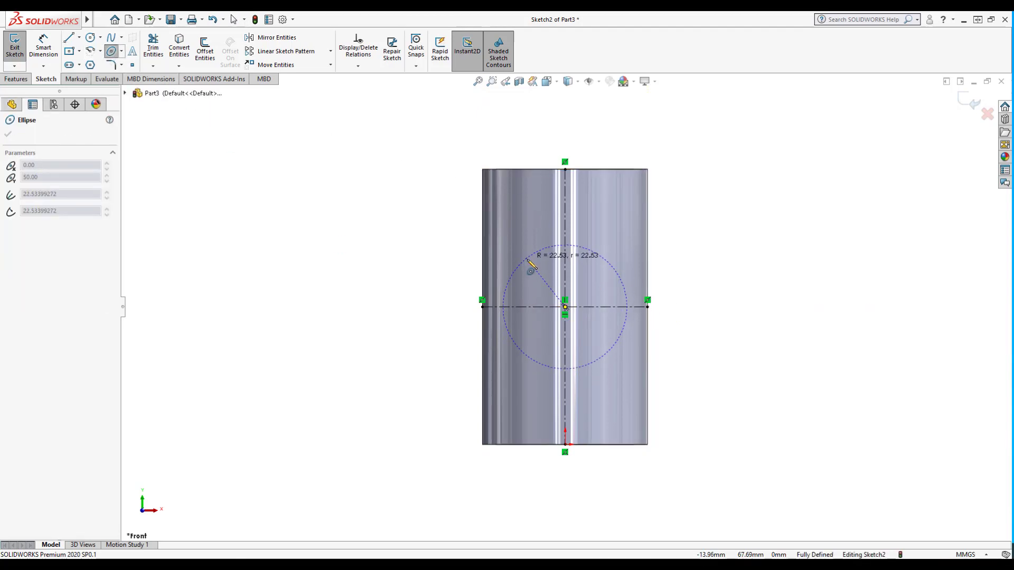
{"action": "left_click", "coordinate": [530, 264]}
{"action": "left_click", "coordinate": [542, 254]}
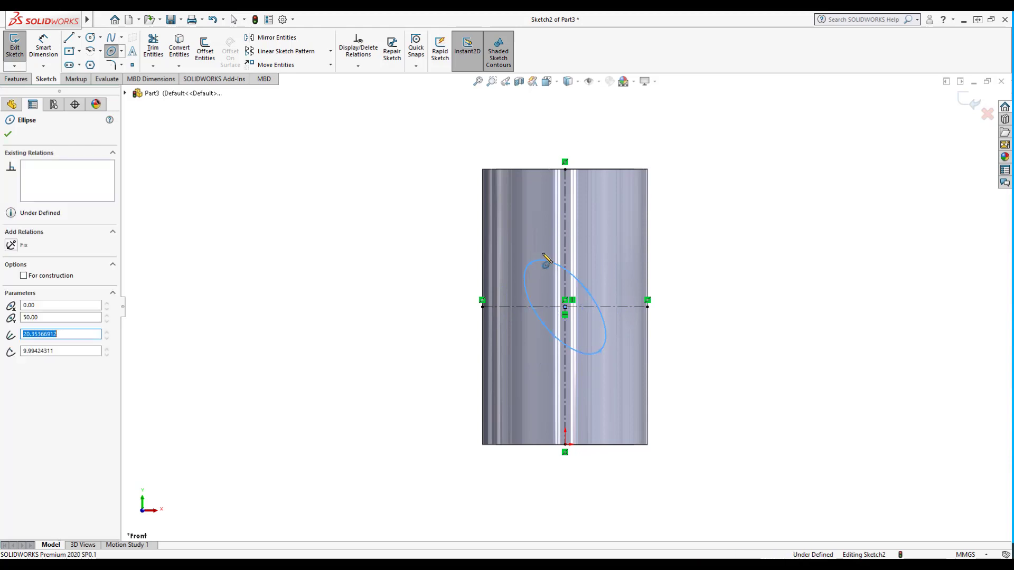
{"action": "key", "text": "Escape"}
{"action": "left_click", "coordinate": [547, 263]}
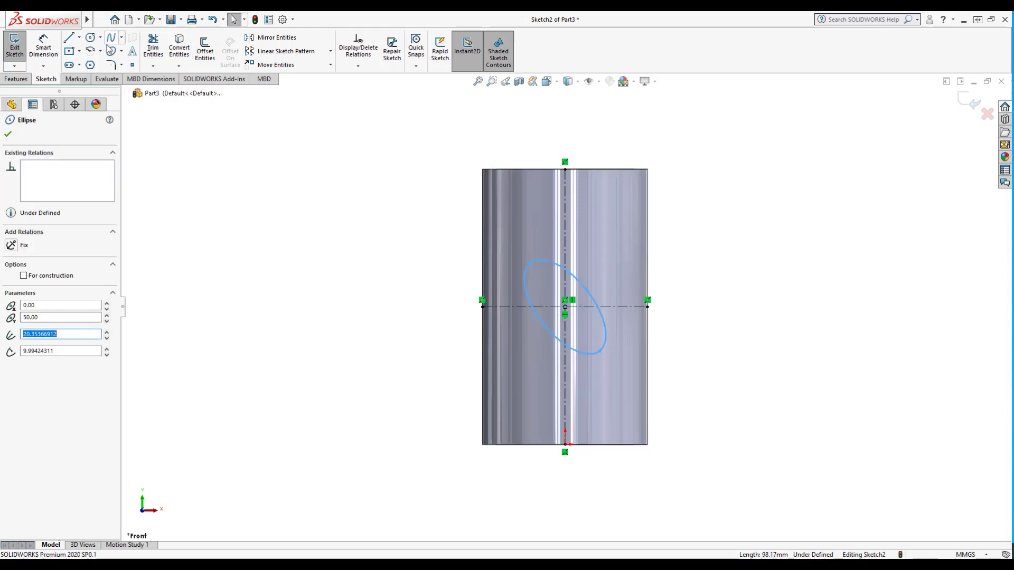
Offset the ellipse by 2 mm and stretch the ellipse pair longer along its tilt.
{"action": "left_click", "coordinate": [205, 50]}
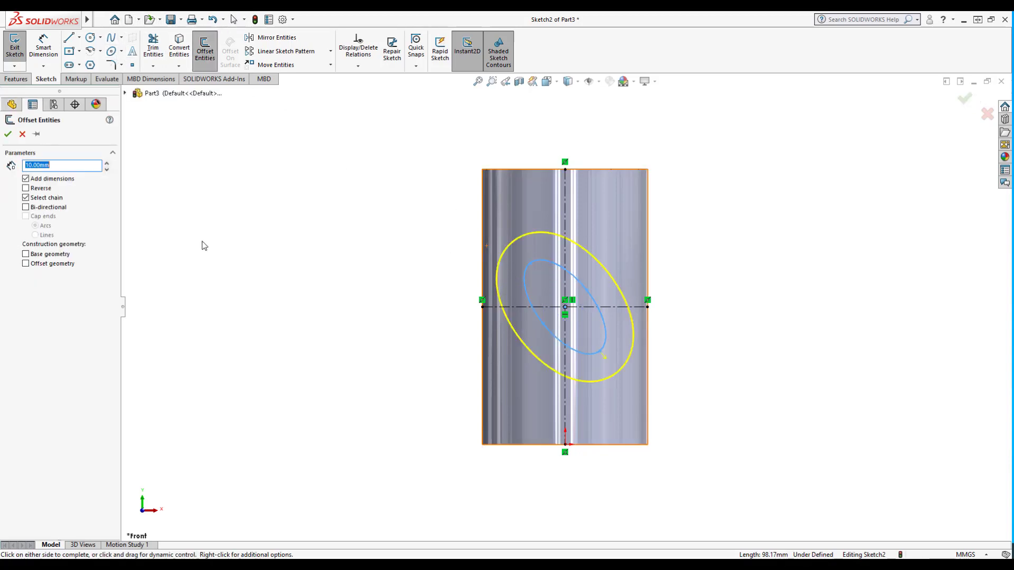
{"action": "type", "text": "2"}
{"action": "key", "text": "Return"}
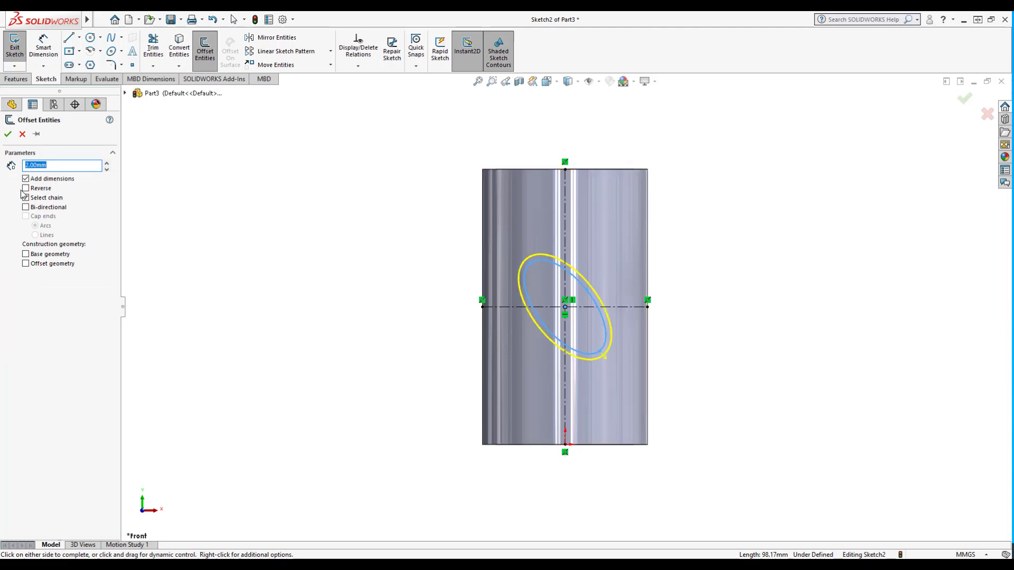
{"action": "left_click", "coordinate": [8, 134]}
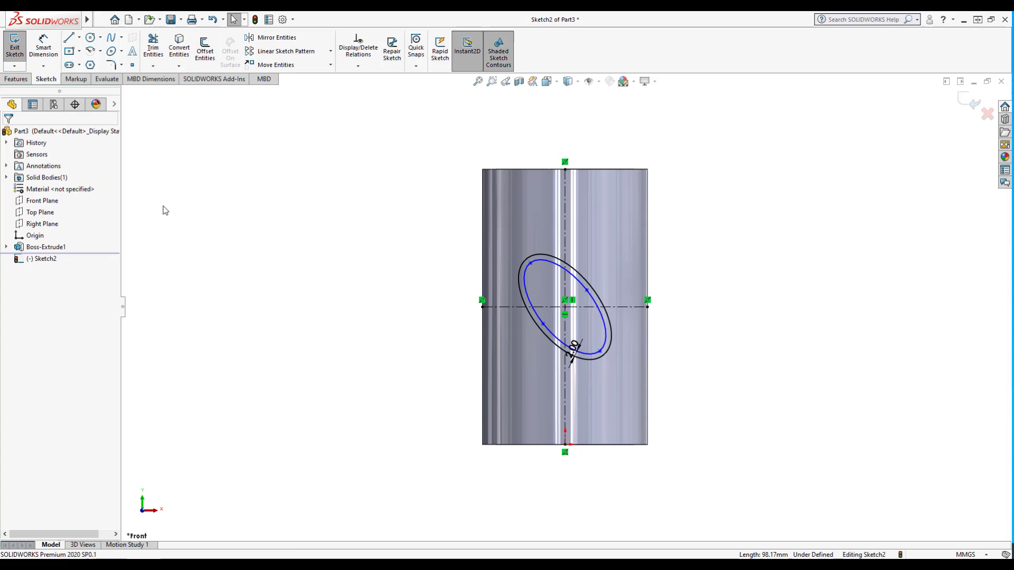
{"action": "left_click_drag", "start_coordinate": [530, 262], "coordinate": [526, 239]}
{"action": "left_click", "coordinate": [8, 134]}
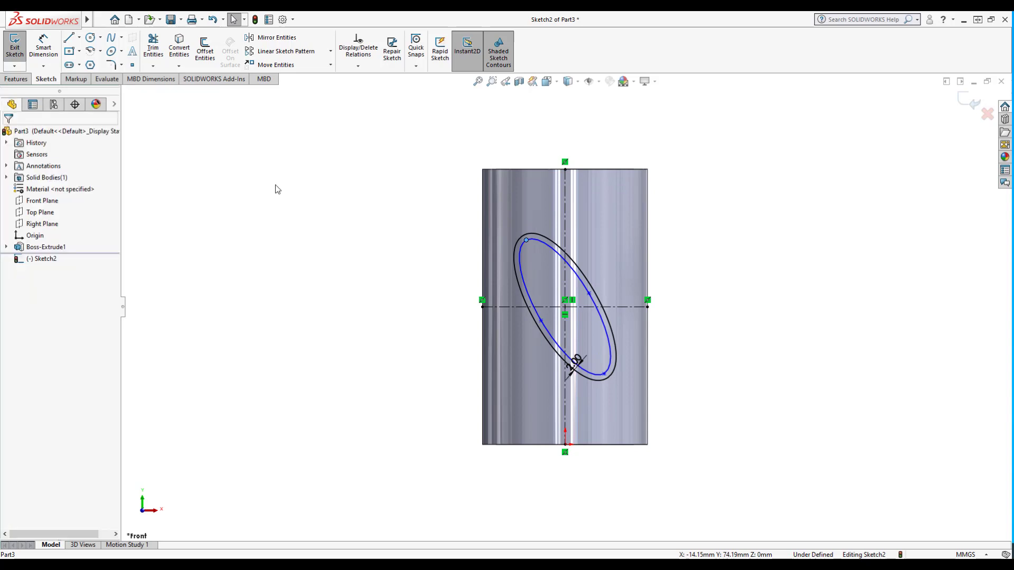
{"action": "left_click", "coordinate": [20, 79]}
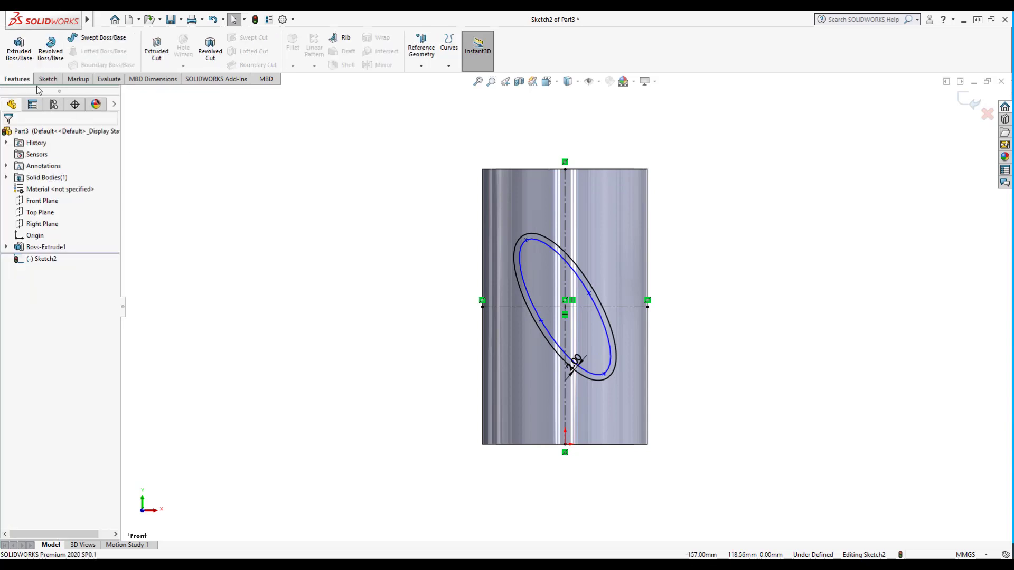
Wrap Sketch2 onto the tube's inner cylindrical face at 2.00 mm depth, creating Wrap1.
{"action": "left_click", "coordinate": [971, 105]}
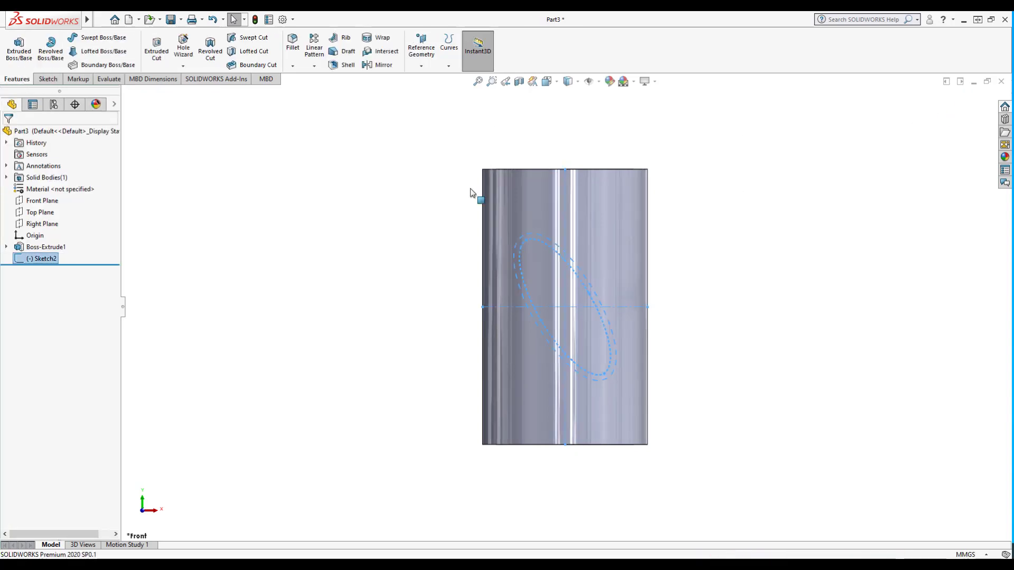
{"action": "left_click", "coordinate": [377, 43]}
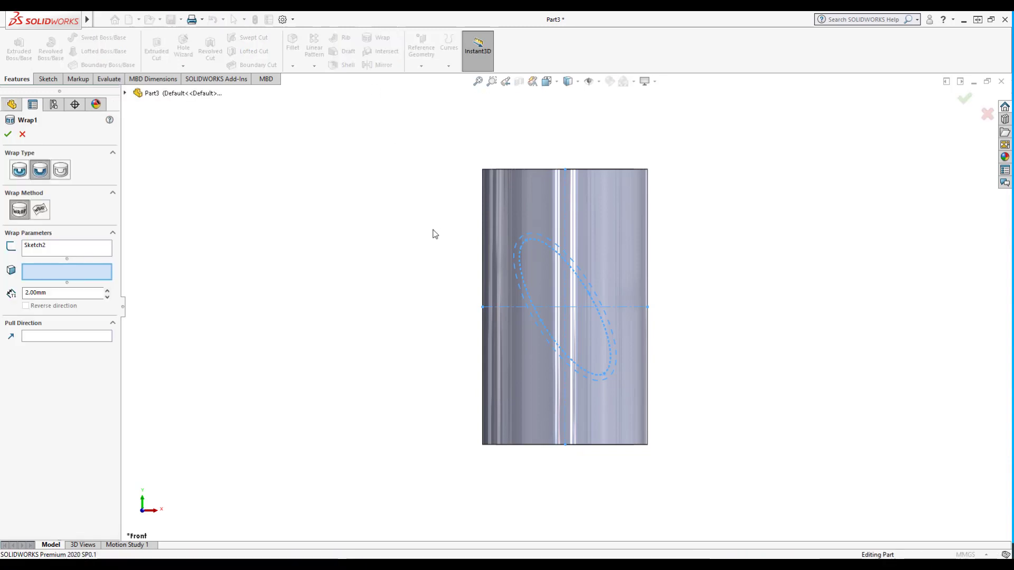
{"action": "middle_click_drag", "start_coordinate": [457, 251], "coordinate": [542, 417]}
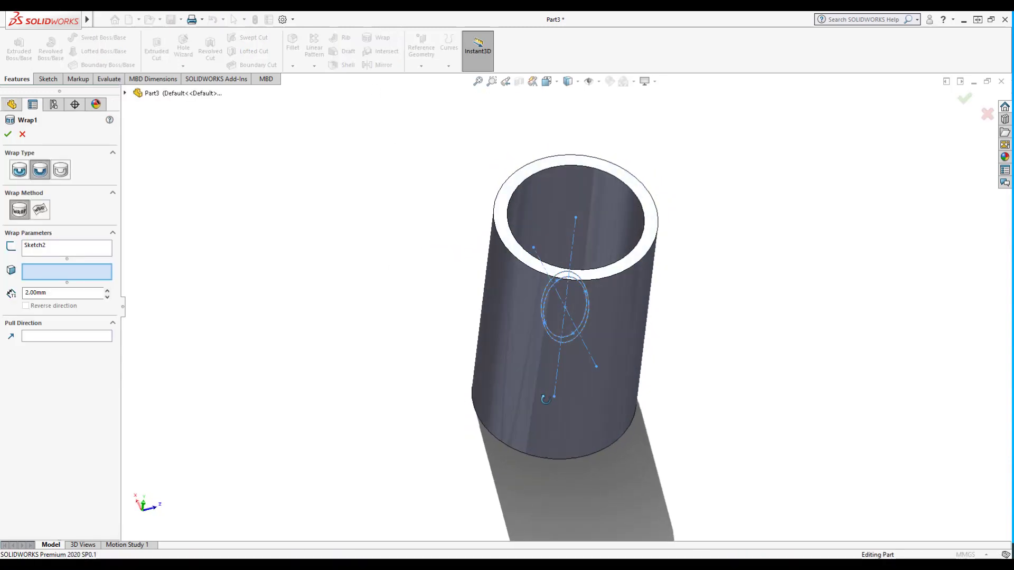
{"action": "left_click", "coordinate": [585, 222]}
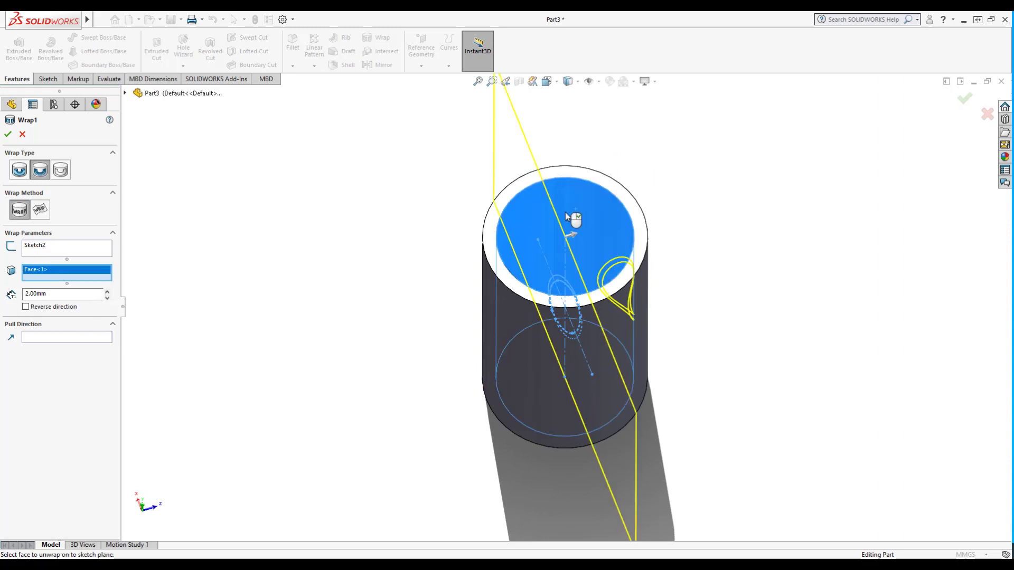
{"action": "double_click", "coordinate": [46, 294]}
{"action": "left_click", "coordinate": [46, 177]}
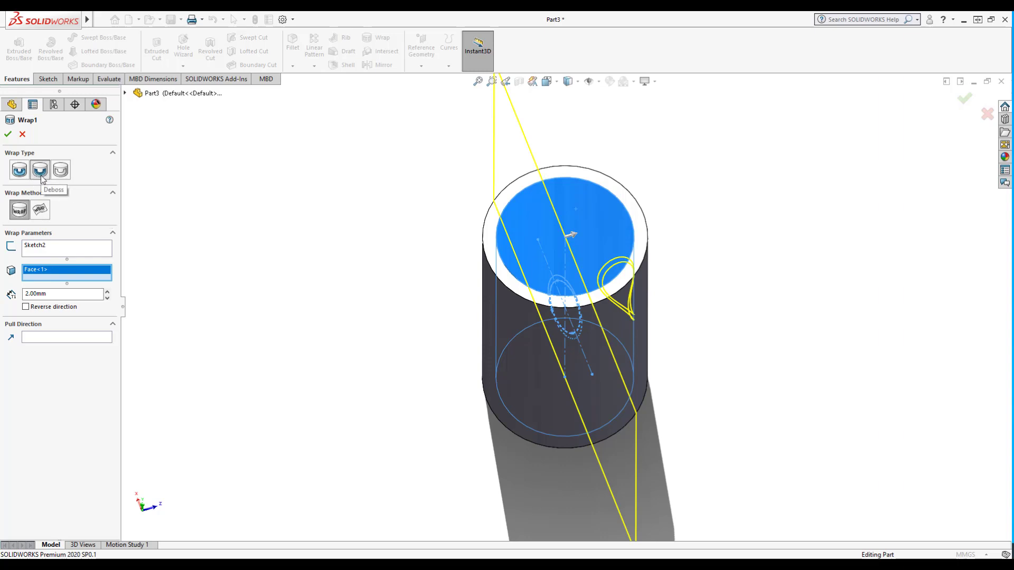
{"action": "left_click", "coordinate": [7, 137]}
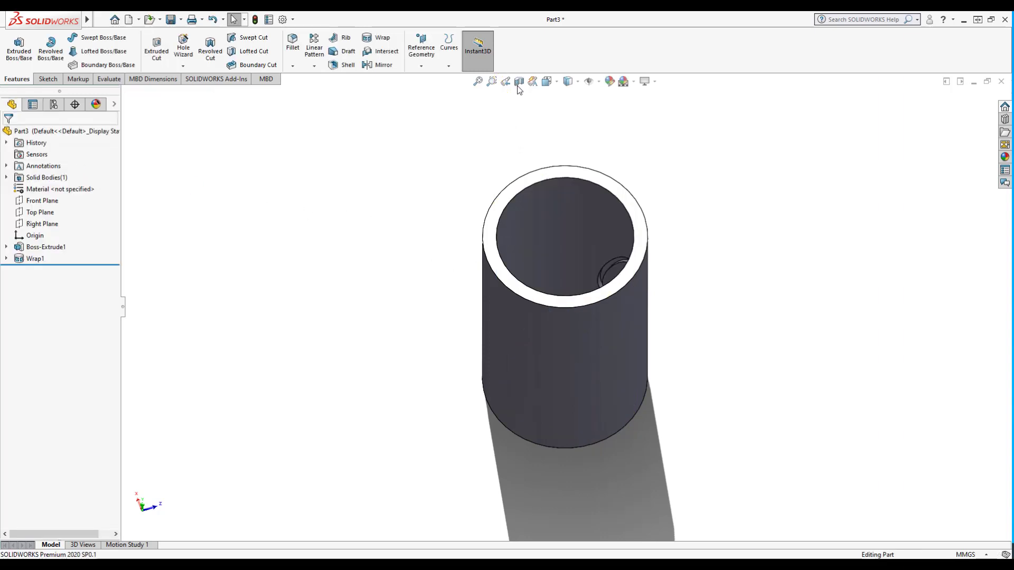
Section the tube along the Front Plane and orbit to inspect the inner groove.
{"action": "left_click", "coordinate": [518, 83]}
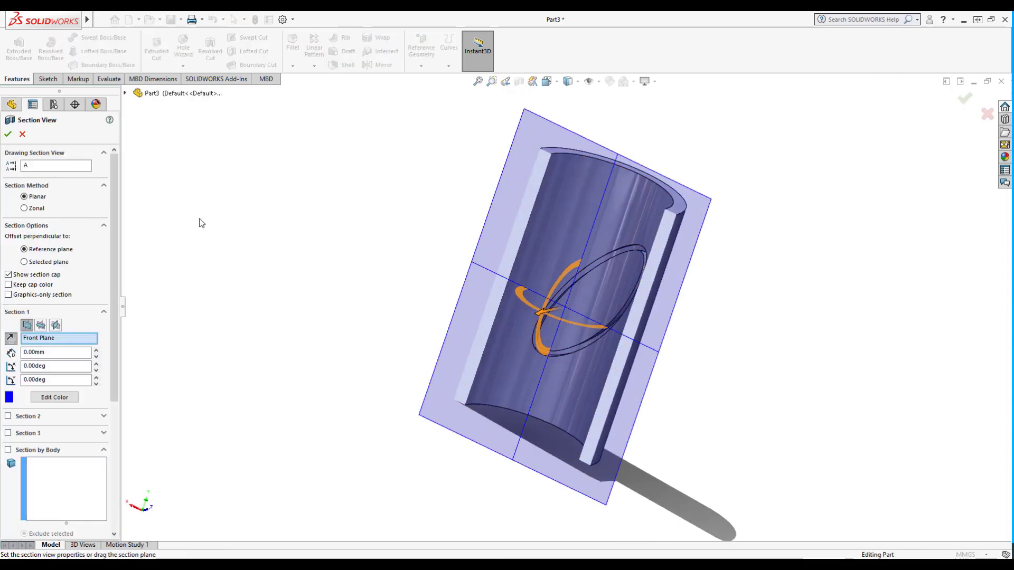
{"action": "left_click", "coordinate": [8, 133]}
{"action": "mouse_move", "coordinate": [346, 283]}
{"action": "middle_mouse_down"}
{"action": "mouse_move", "coordinate": [414, 252]}
{"action": "mouse_move", "coordinate": [450, 310]}
{"action": "mouse_move", "coordinate": [401, 321]}
{"action": "mouse_move", "coordinate": [391, 260]}
{"action": "mouse_move", "coordinate": [378, 276]}
{"action": "middle_mouse_up"}
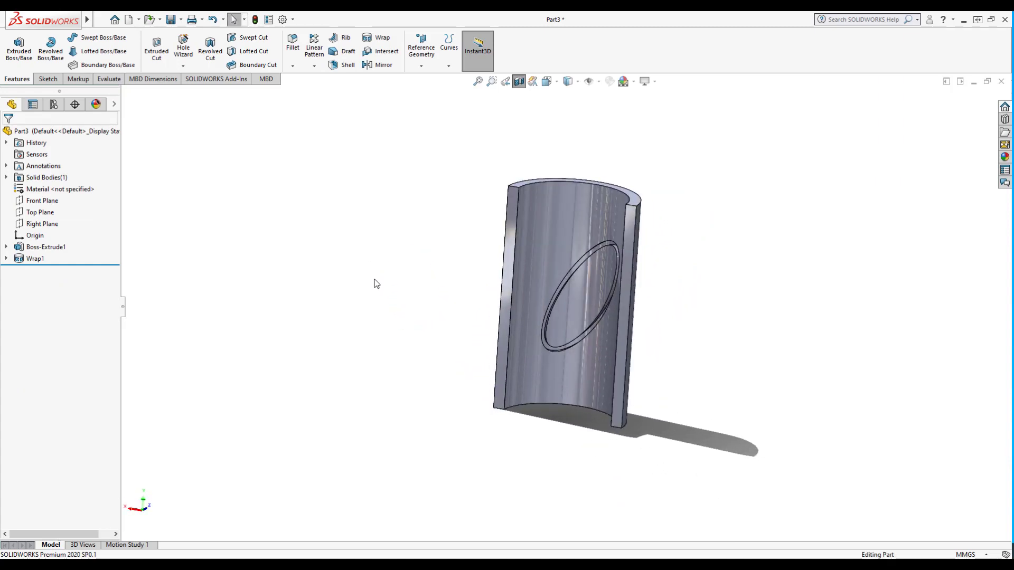
{"action": "left_click", "coordinate": [31, 258]}
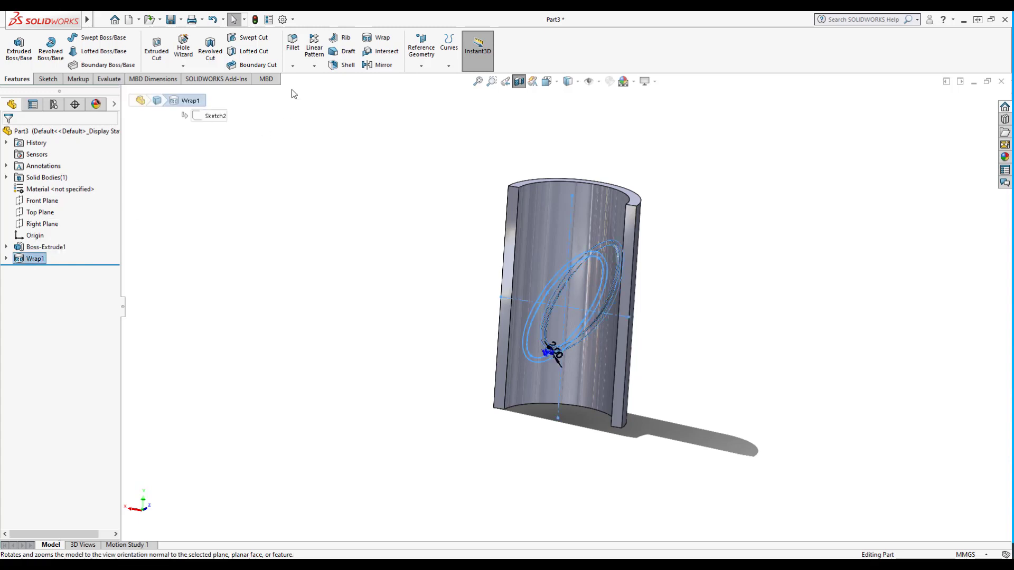
Mirror Wrap1 about the Front Plane to create Mirror1.
{"action": "left_click", "coordinate": [376, 65]}
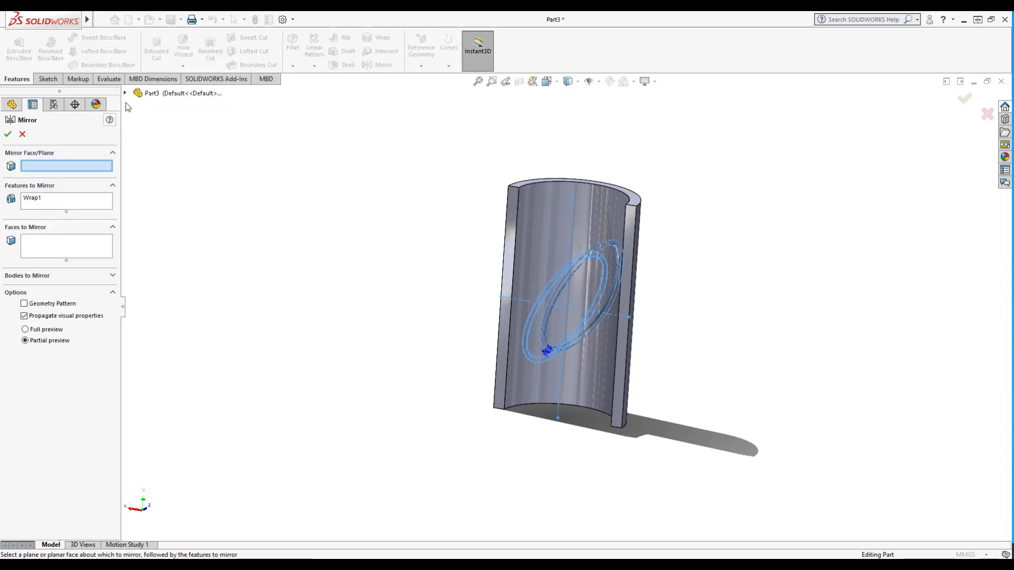
{"action": "left_click", "coordinate": [125, 93]}
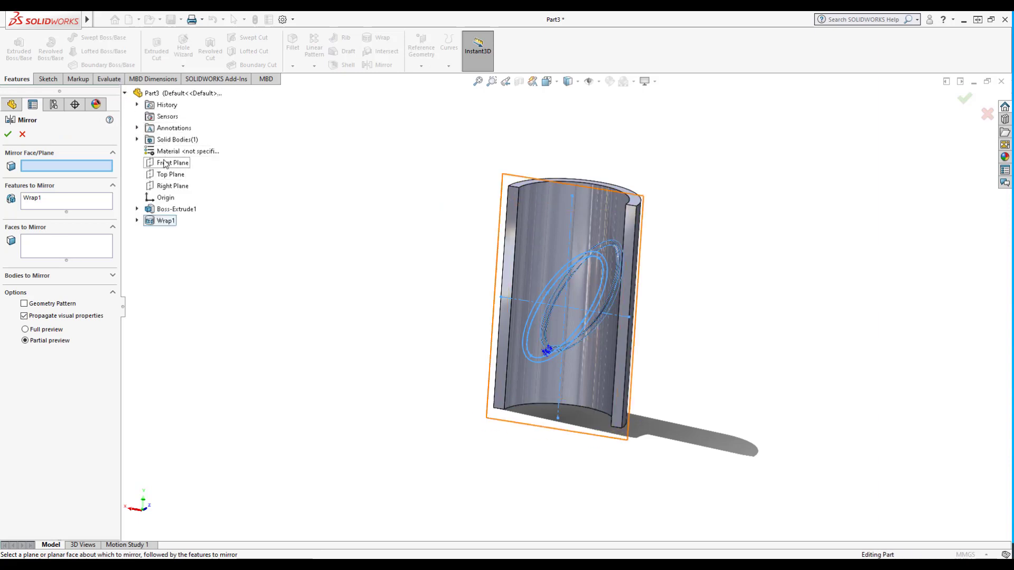
{"action": "left_click", "coordinate": [170, 162]}
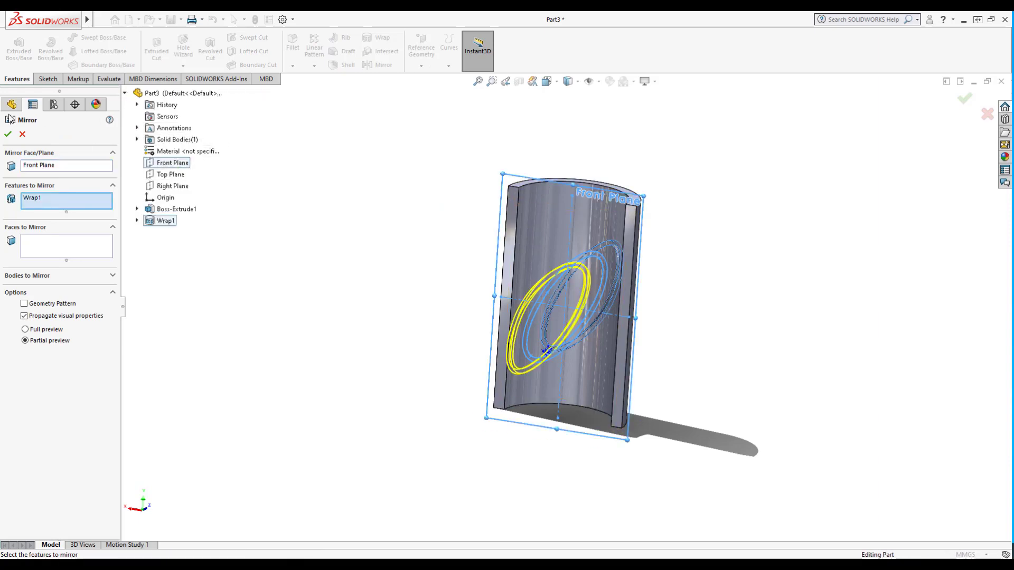
{"action": "left_click", "coordinate": [9, 134]}
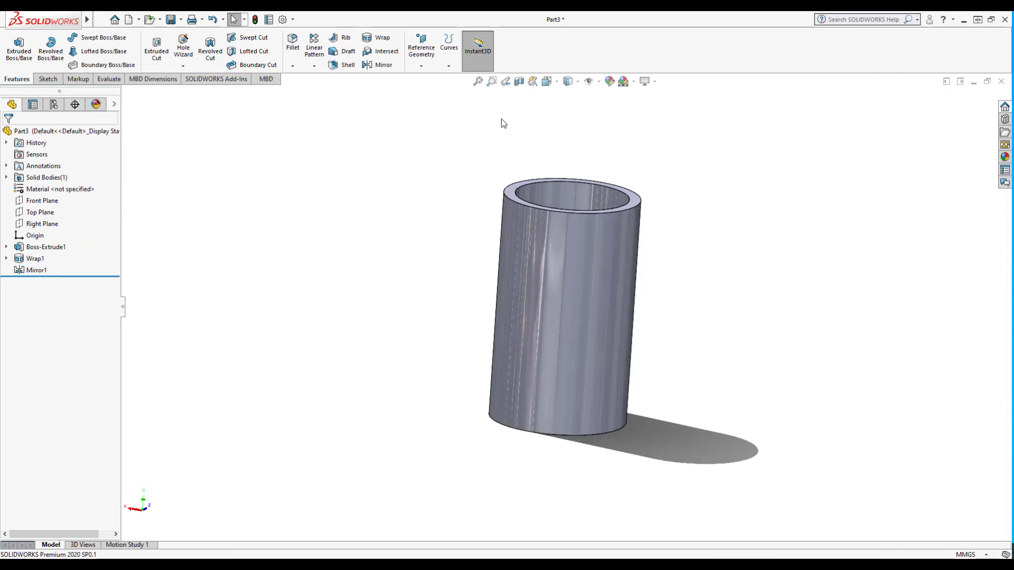
{"action": "mouse_move", "coordinate": [597, 210]}
{"action": "middle_mouse_down"}
{"action": "mouse_move", "coordinate": [435, 335]}
{"action": "mouse_move", "coordinate": [464, 464]}
{"action": "mouse_move", "coordinate": [453, 399]}
{"action": "middle_mouse_up"}
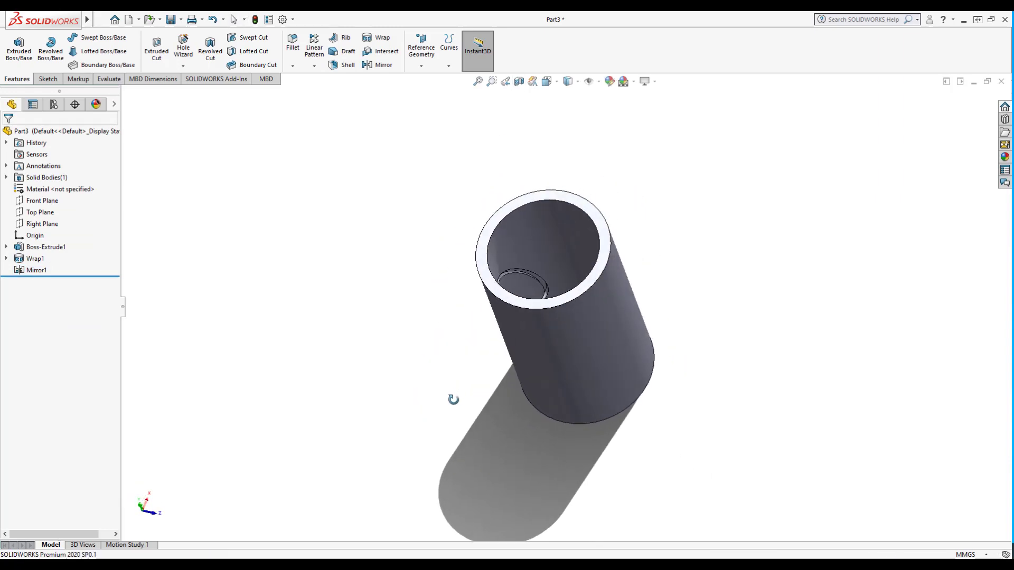
Mirror both Mirror1 and Wrap1 about the Front Plane again, creating Mirror2.
{"action": "left_click", "coordinate": [42, 273]}
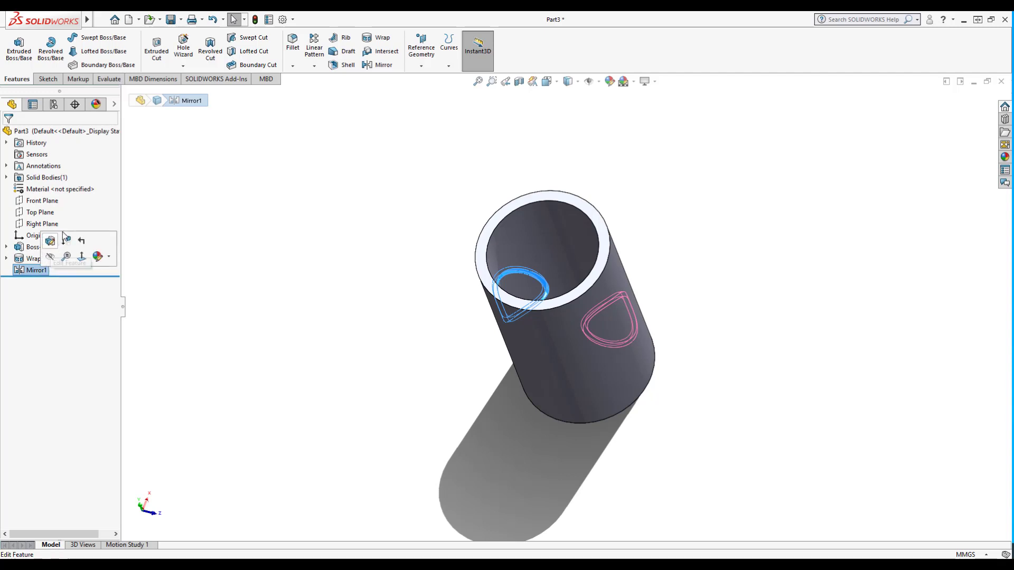
{"action": "left_click", "coordinate": [35, 258], "text": "ctrl"}
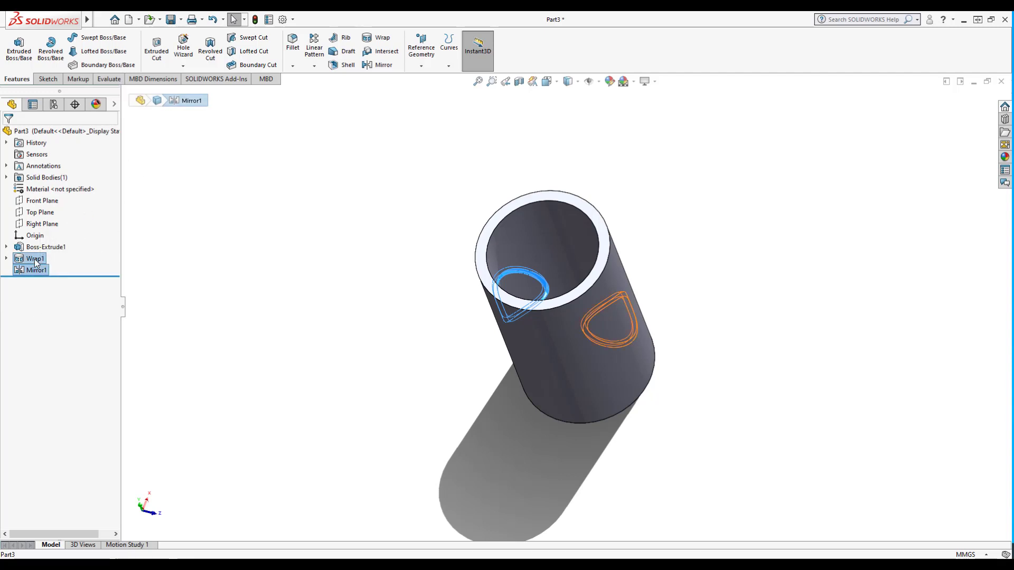
{"action": "left_click", "coordinate": [384, 64]}
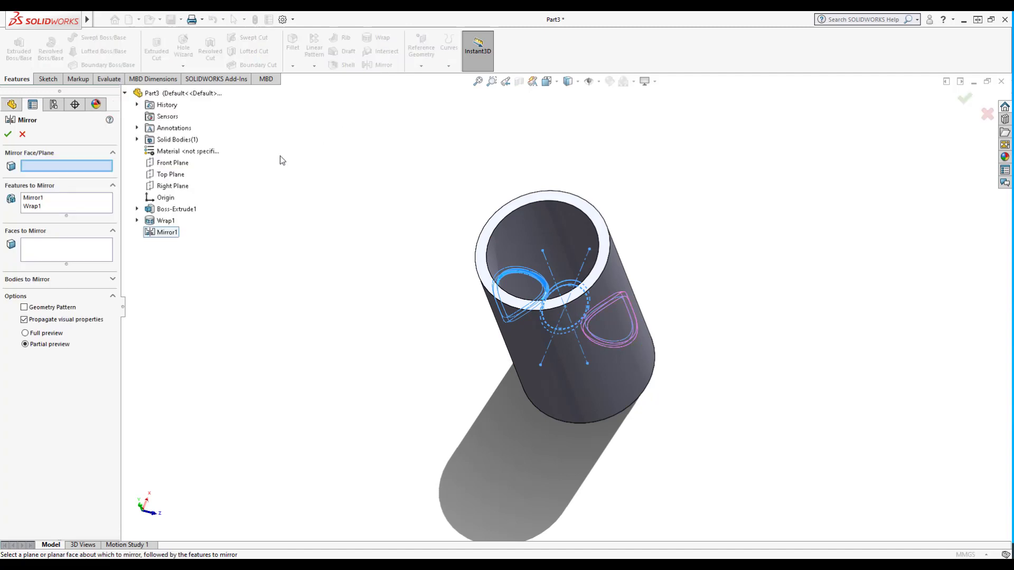
{"action": "left_click", "coordinate": [174, 165]}
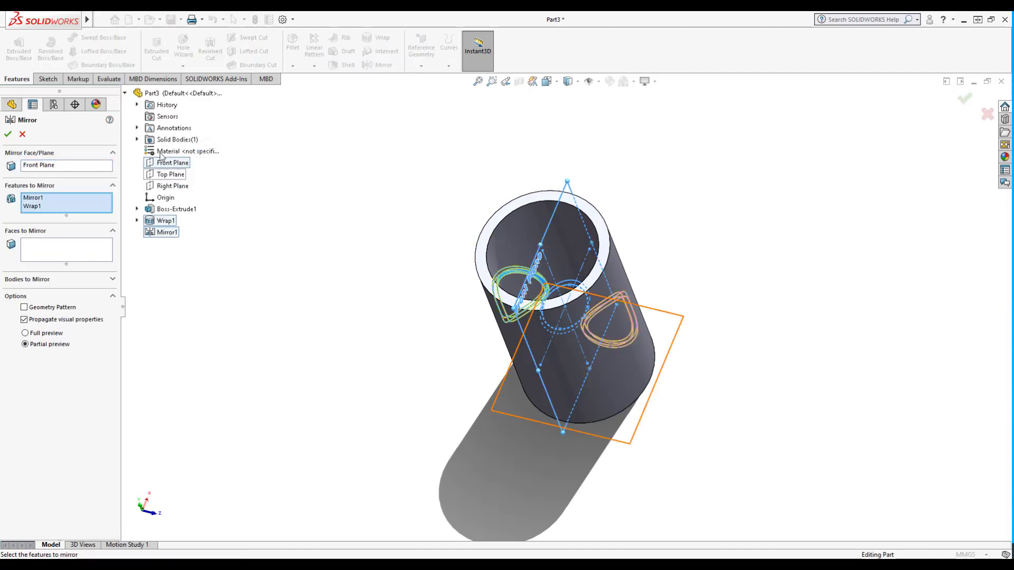
{"action": "left_click", "coordinate": [7, 135]}
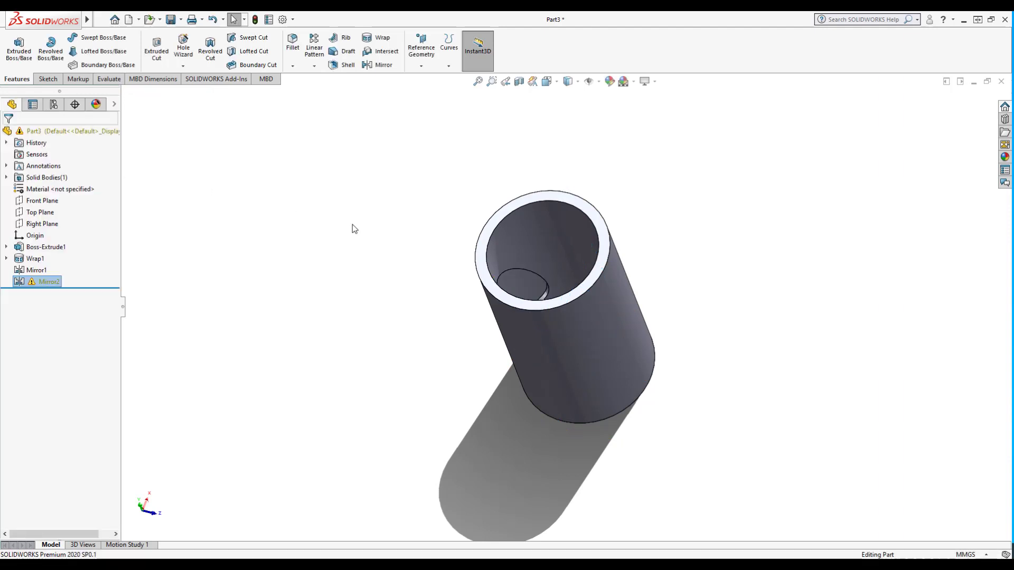
{"action": "middle_click_drag", "start_coordinate": [406, 326], "coordinate": [219, 301]}
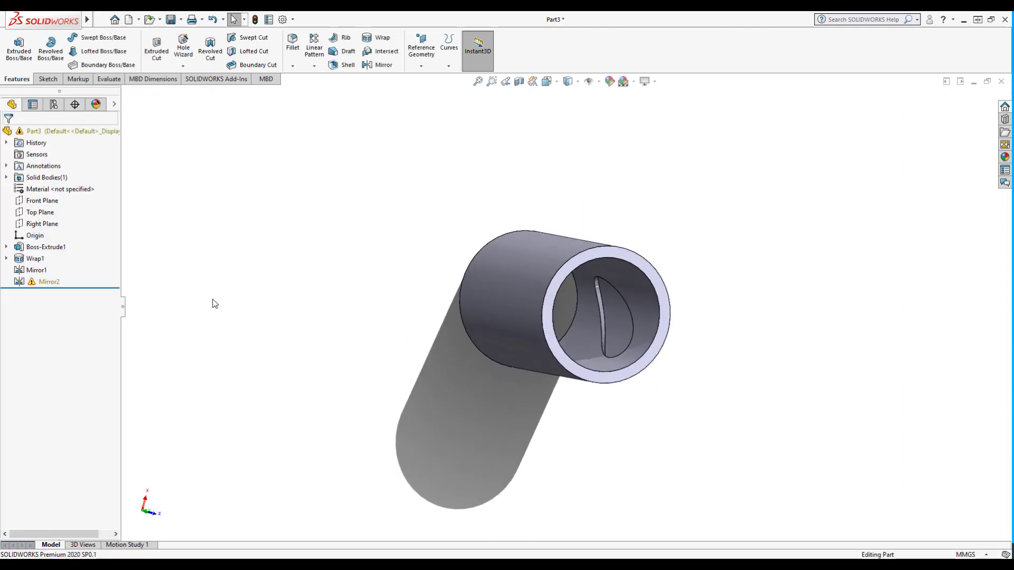
Delete the Mirror2 feature.
{"action": "left_click", "coordinate": [51, 281]}
{"action": "key", "text": "Delete"}
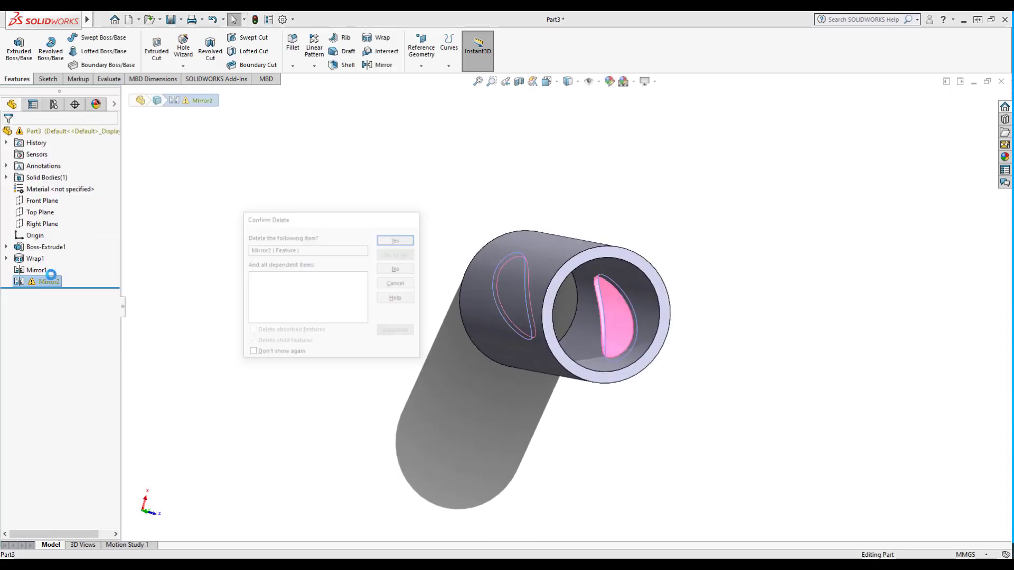
{"action": "key", "text": "Return"}
Circular-pattern Wrap1 and Mirror1 about the tube's edge: 2 instances, 32° spacing.
{"action": "left_click", "coordinate": [46, 271]}
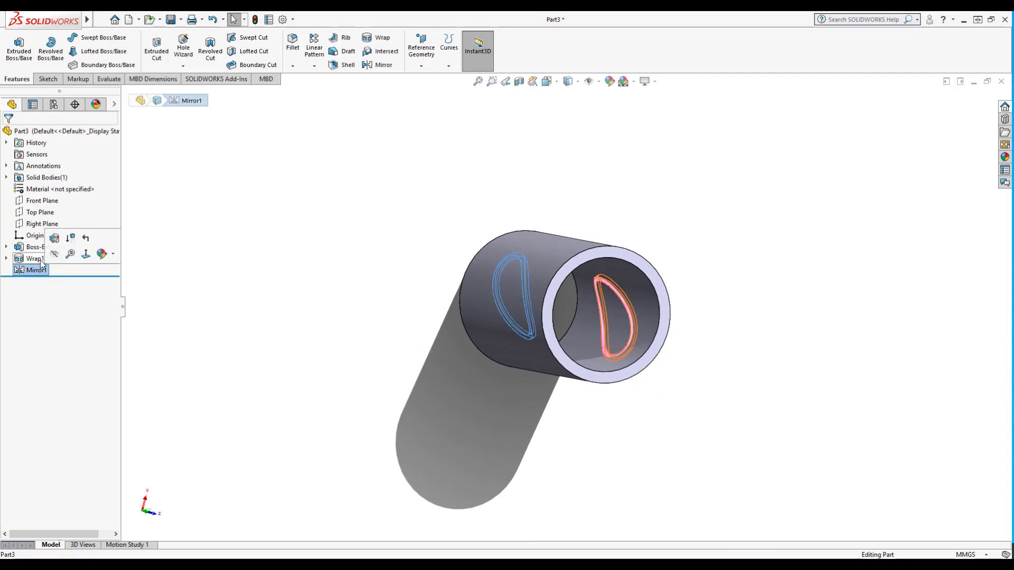
{"action": "left_click", "coordinate": [27, 258], "text": "ctrl"}
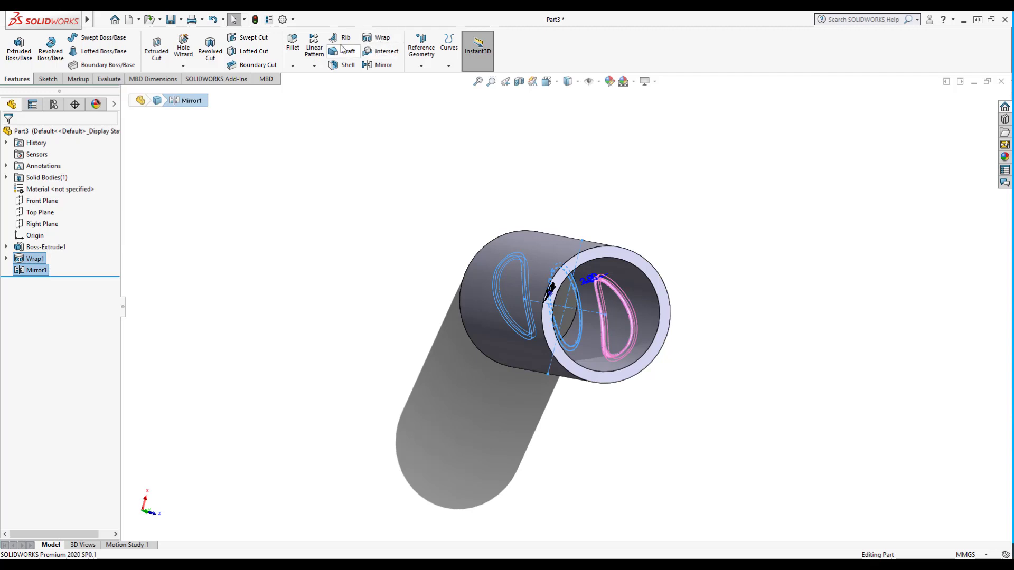
{"action": "left_click", "coordinate": [314, 66]}
{"action": "left_click", "coordinate": [327, 92]}
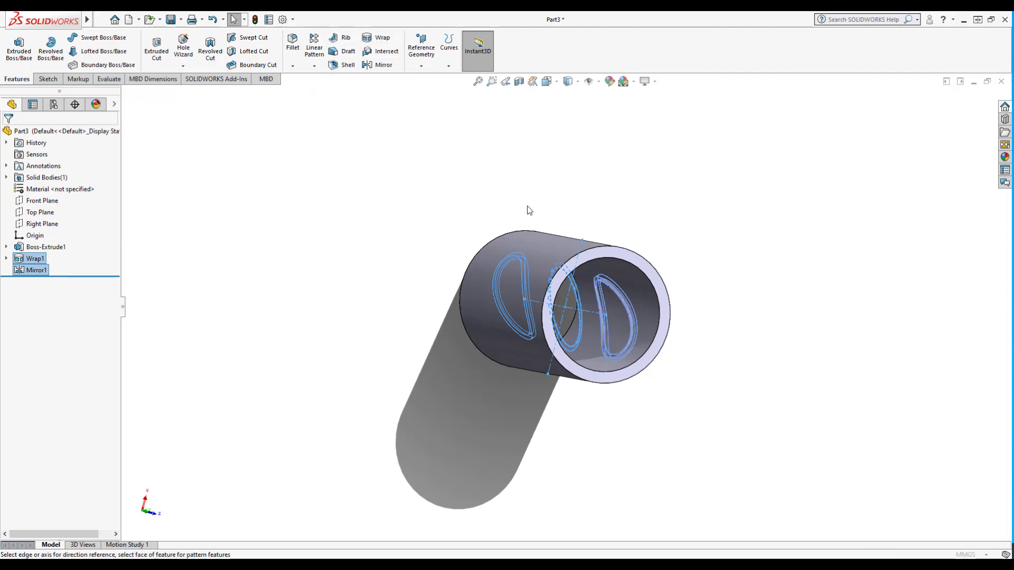
{"action": "left_click", "coordinate": [614, 257]}
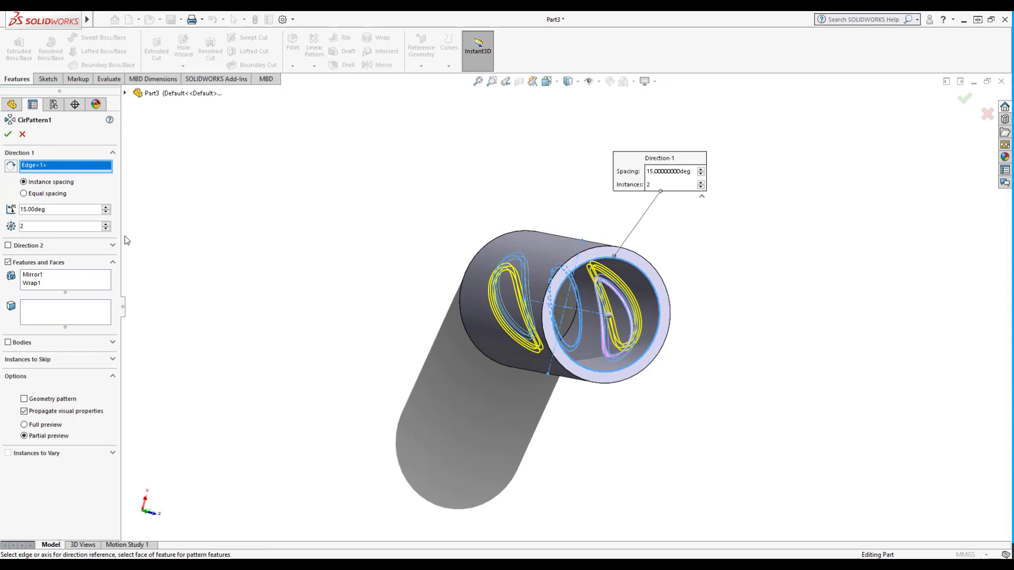
{"action": "left_click", "coordinate": [106, 208]}
{"action": "left_click", "coordinate": [105, 210]}
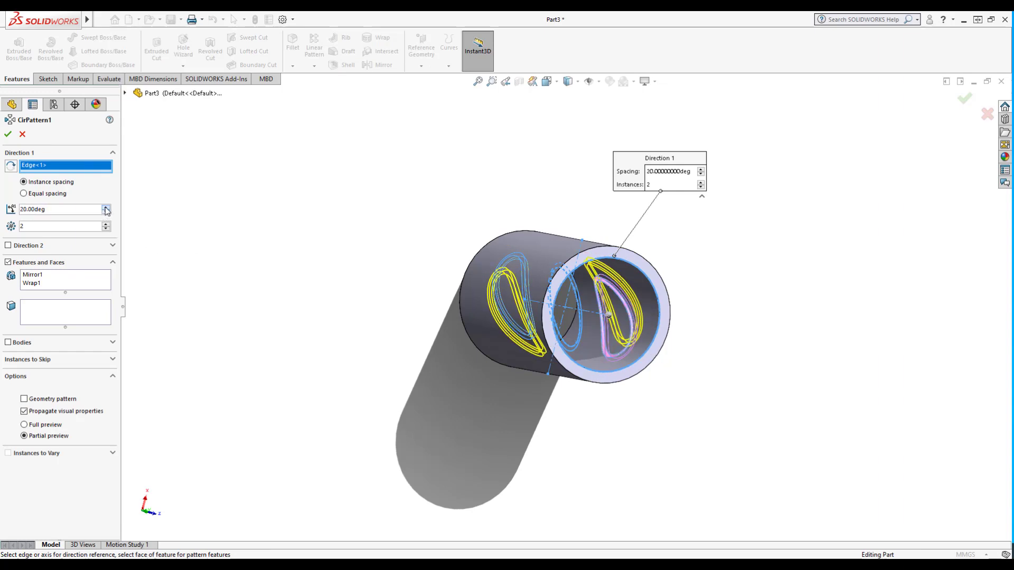
{"action": "left_click", "coordinate": [8, 134]}
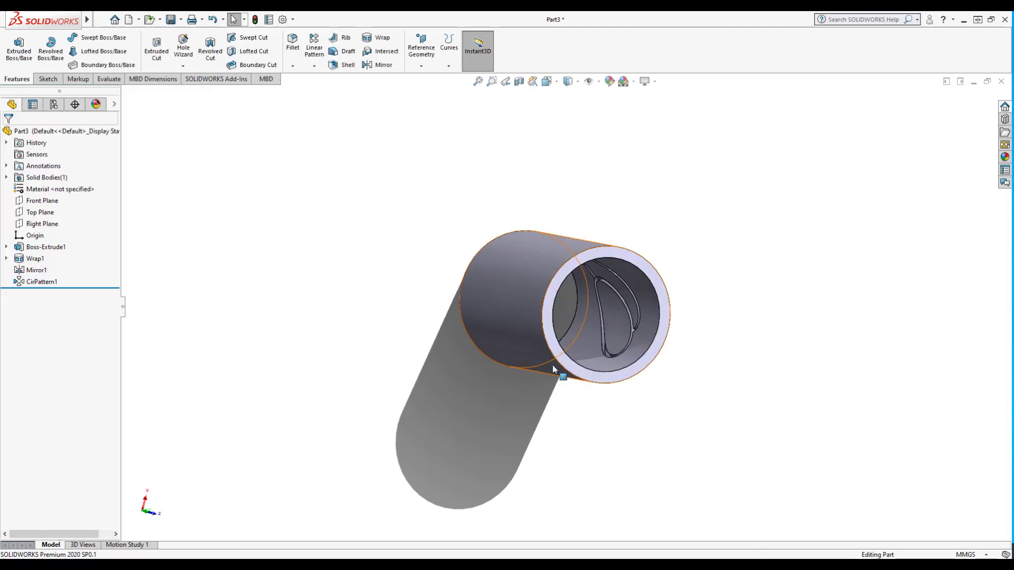
{"action": "middle_click_drag", "start_coordinate": [552, 365], "coordinate": [552, 295]}
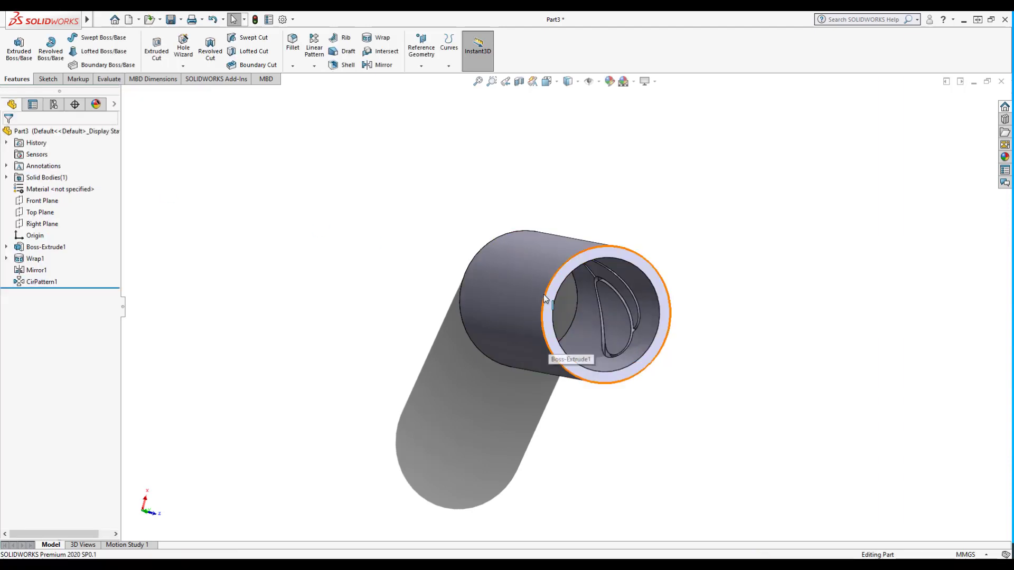
Toggle a section view on and off to inspect the grooves inside the tube.
{"action": "left_click", "coordinate": [519, 81]}
{"action": "middle_click_drag", "start_coordinate": [581, 258], "coordinate": [735, 349]}
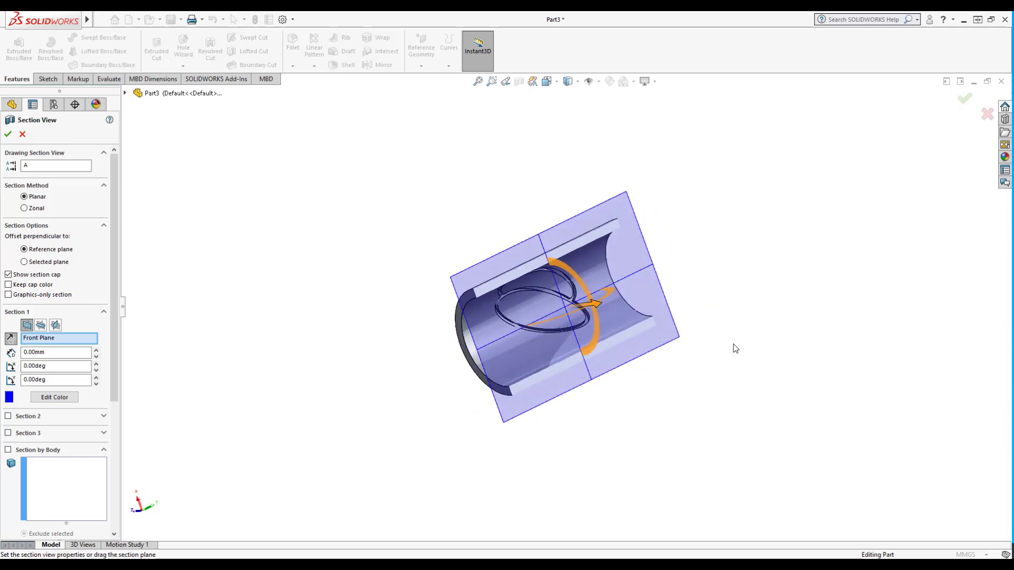
{"action": "left_click", "coordinate": [963, 95]}
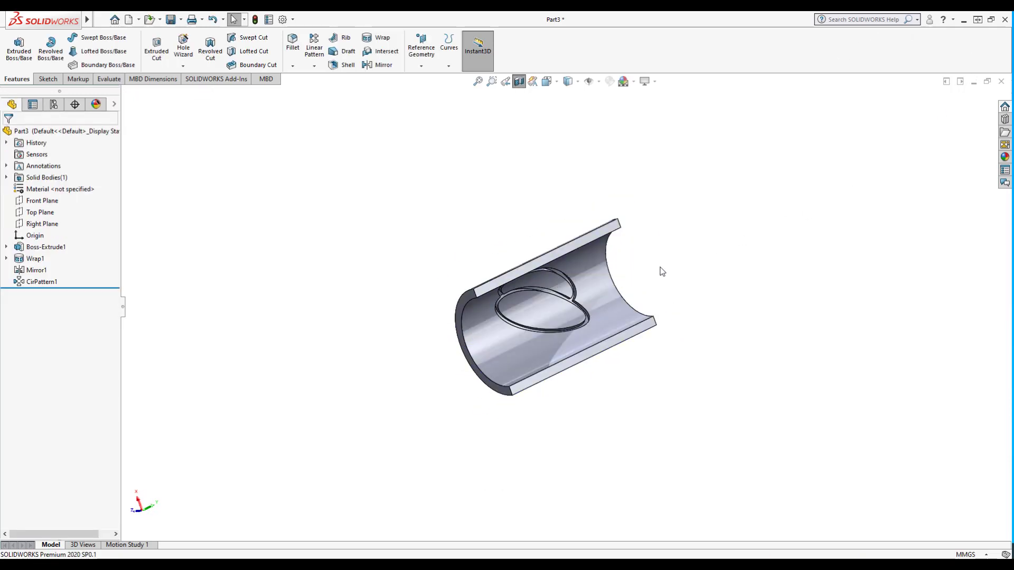
{"action": "left_click", "coordinate": [519, 81]}
{"action": "middle_click_drag", "start_coordinate": [645, 240], "coordinate": [435, 276]}
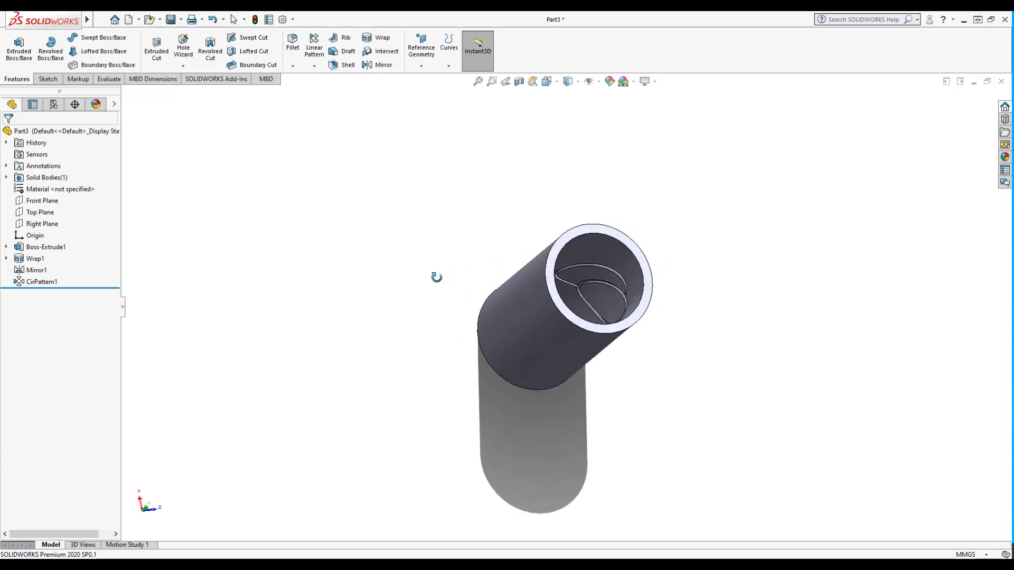
Delete CirPattern1 and Mirror1, leaving only Wrap1, and expand Wrap1 to reach its sketch.
{"action": "left_click", "coordinate": [51, 282]}
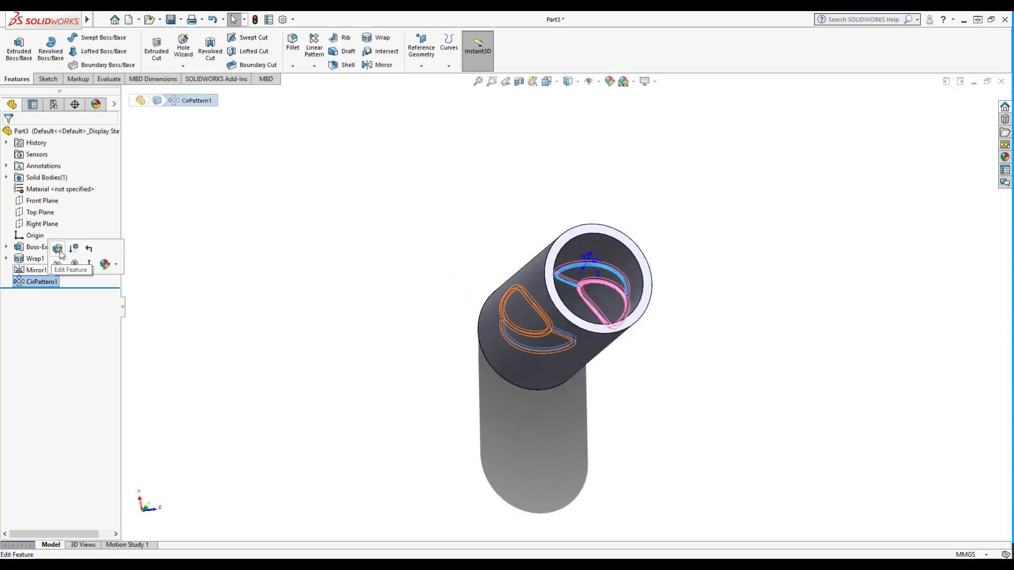
{"action": "key", "text": "Delete"}
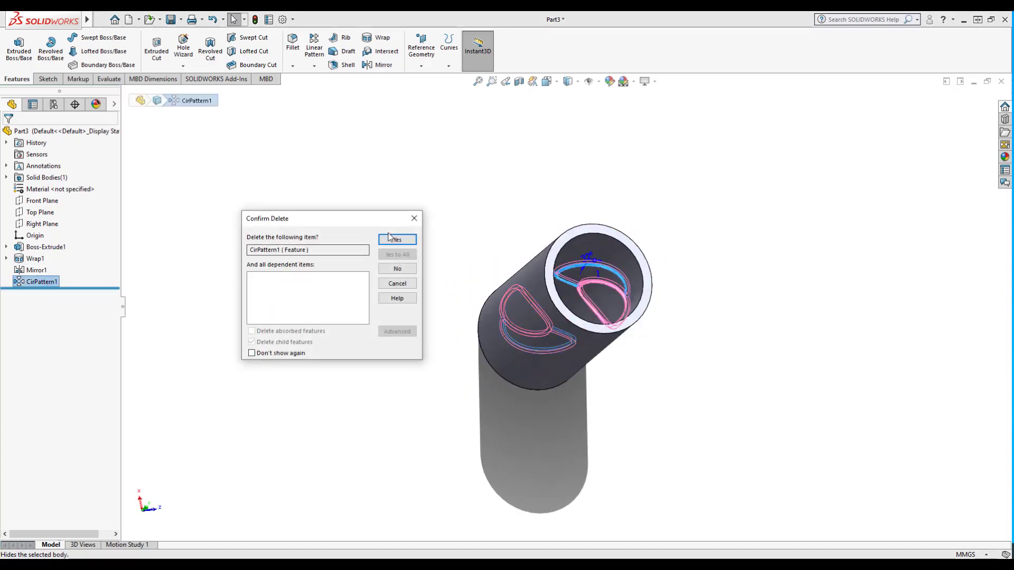
{"action": "left_click", "coordinate": [388, 236]}
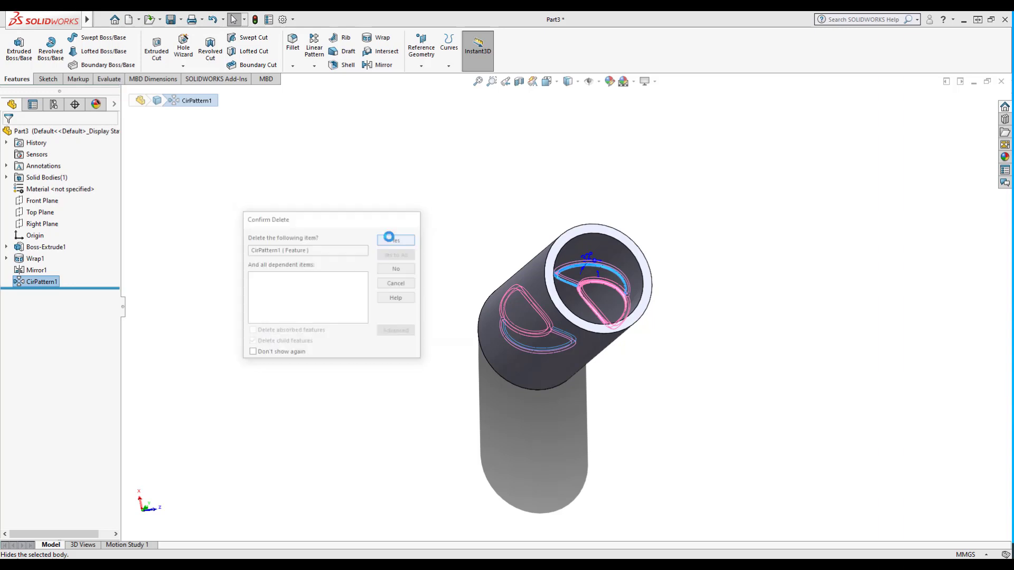
{"action": "left_click", "coordinate": [33, 270]}
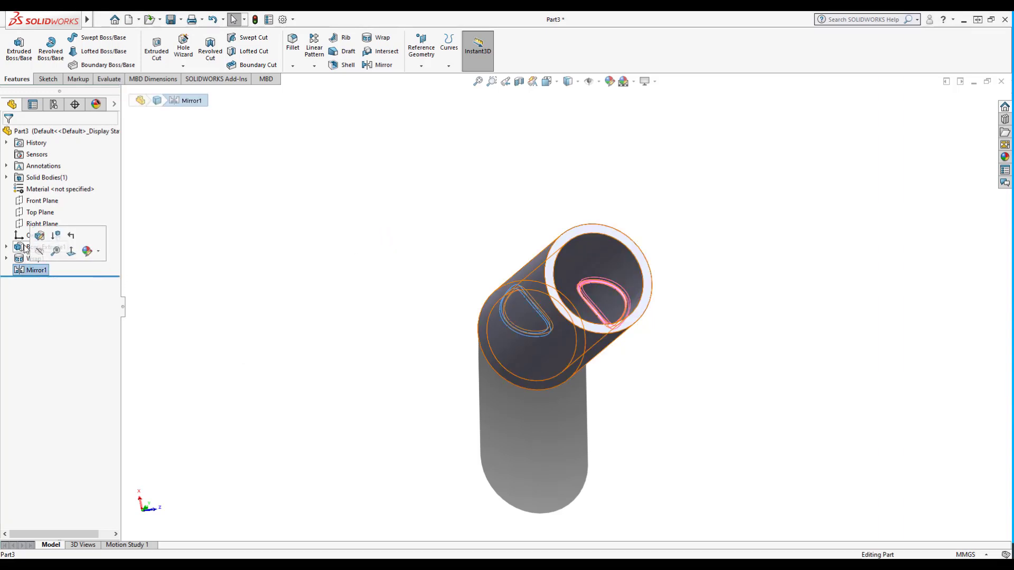
{"action": "key", "text": "Delete"}
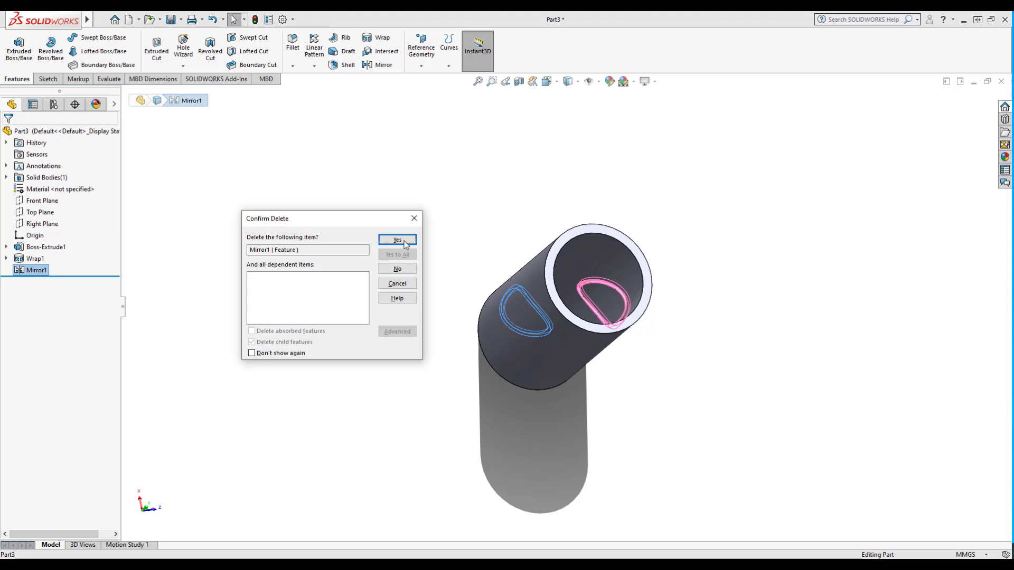
{"action": "left_click", "coordinate": [404, 241]}
{"action": "left_click", "coordinate": [6, 258]}
Open Sketch2 under Wrap1 for editing and view it Normal To the sketch plane.
{"action": "left_click", "coordinate": [53, 270]}
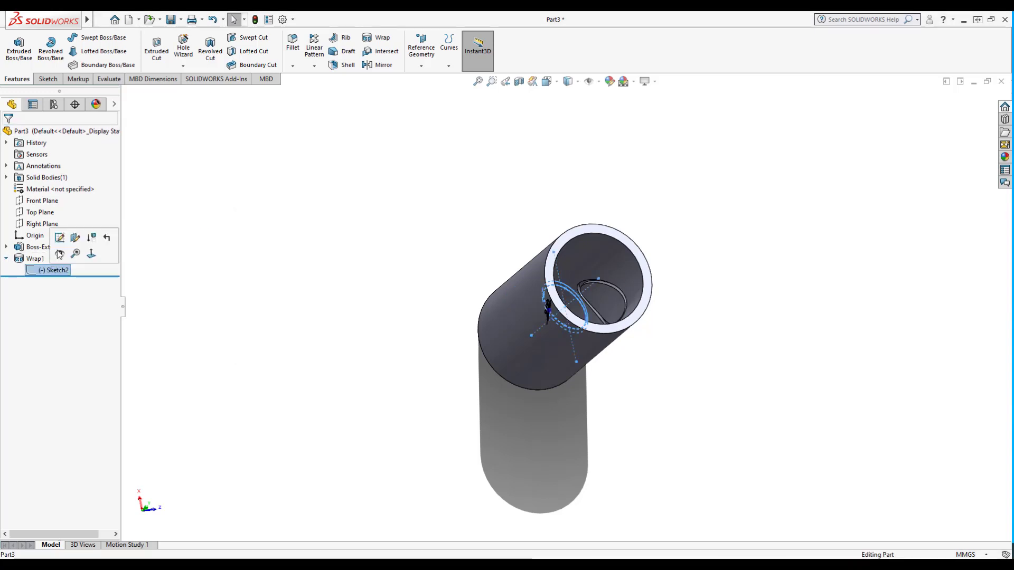
{"action": "left_click", "coordinate": [59, 238]}
{"action": "key", "text": "space"}
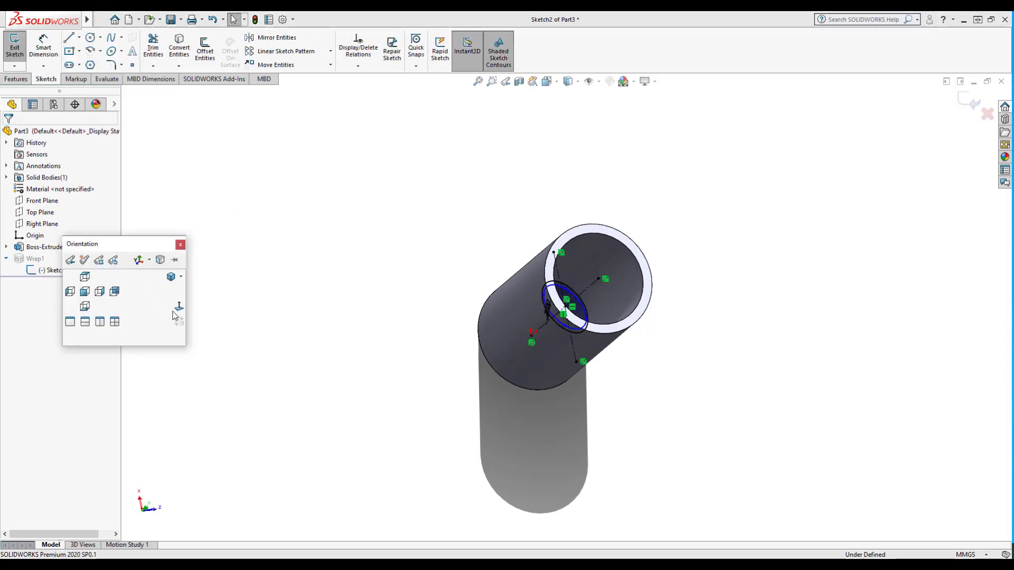
{"action": "left_click", "coordinate": [178, 307]}
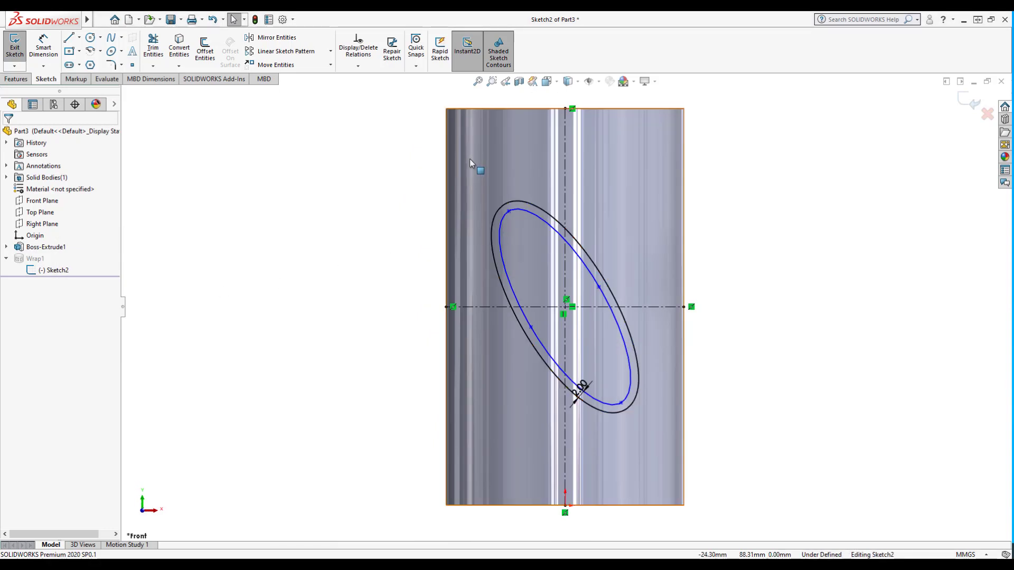
Mirror the ellipse and offset spline about centreline Line1, then compare with the Google Images reference.
{"action": "left_click_drag", "start_coordinate": [470, 160], "coordinate": [679, 441]}
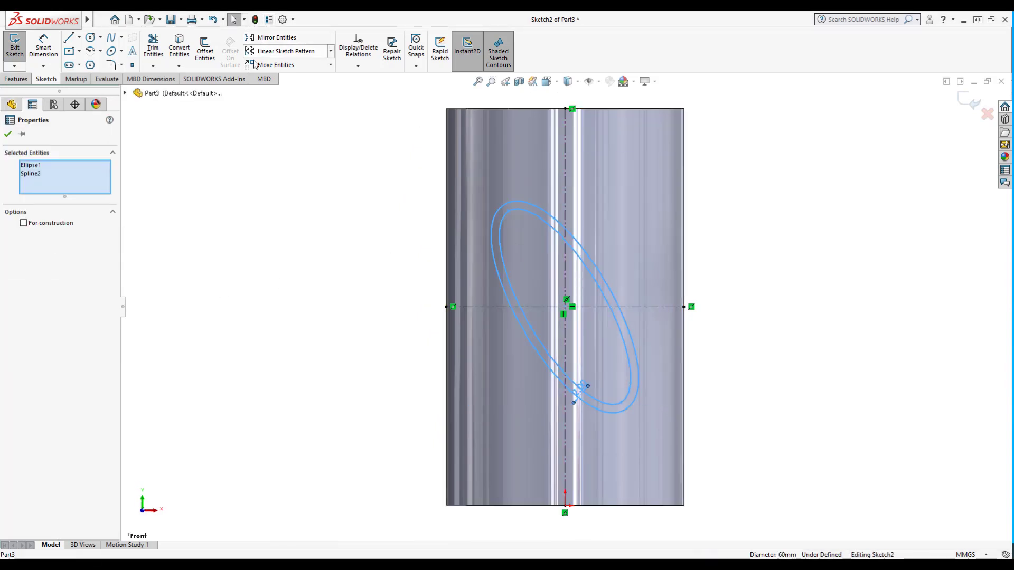
{"action": "left_click", "coordinate": [269, 38]}
{"action": "left_click", "coordinate": [68, 269]}
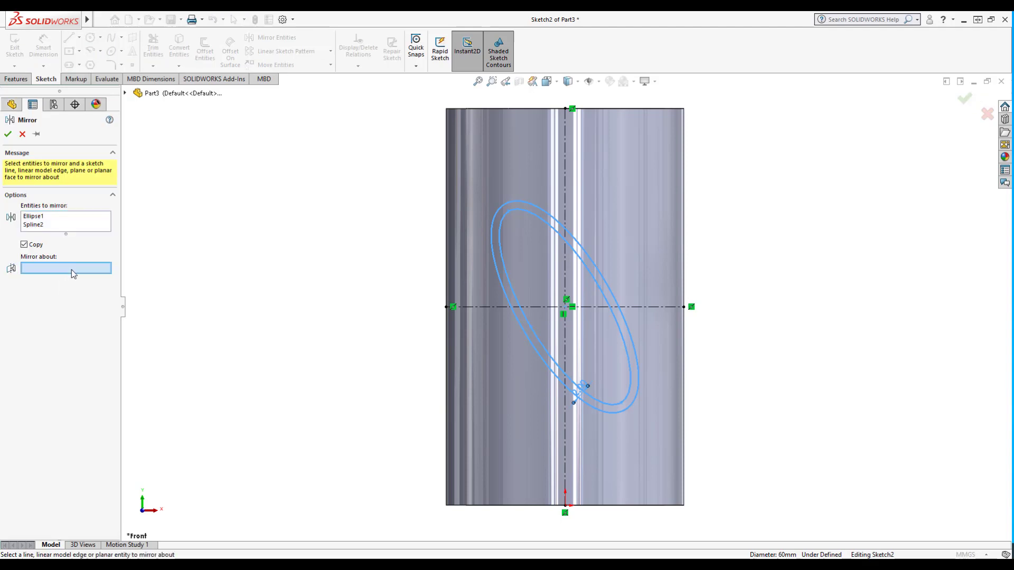
{"action": "left_click", "coordinate": [563, 167]}
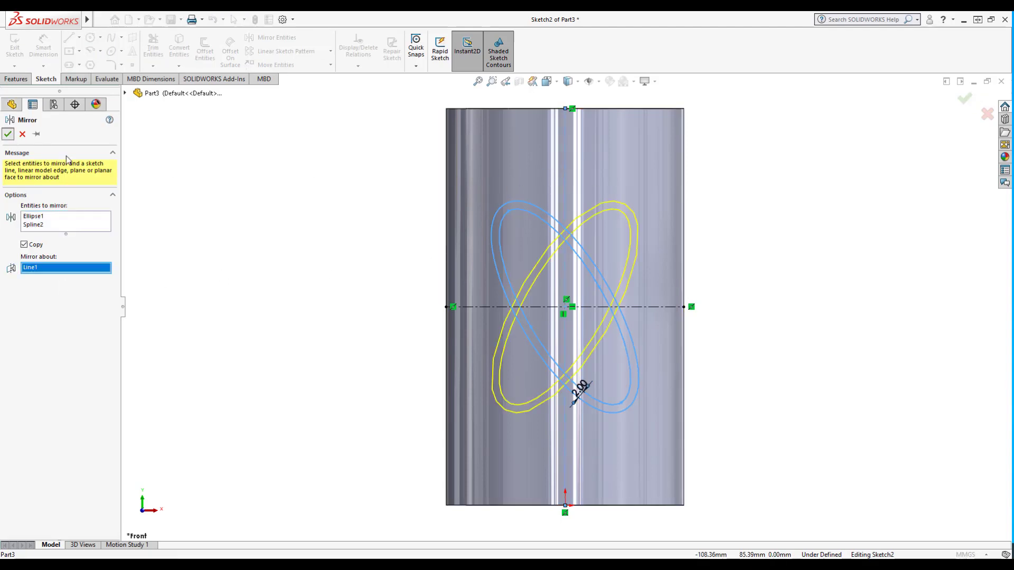
{"action": "left_click", "coordinate": [8, 133]}
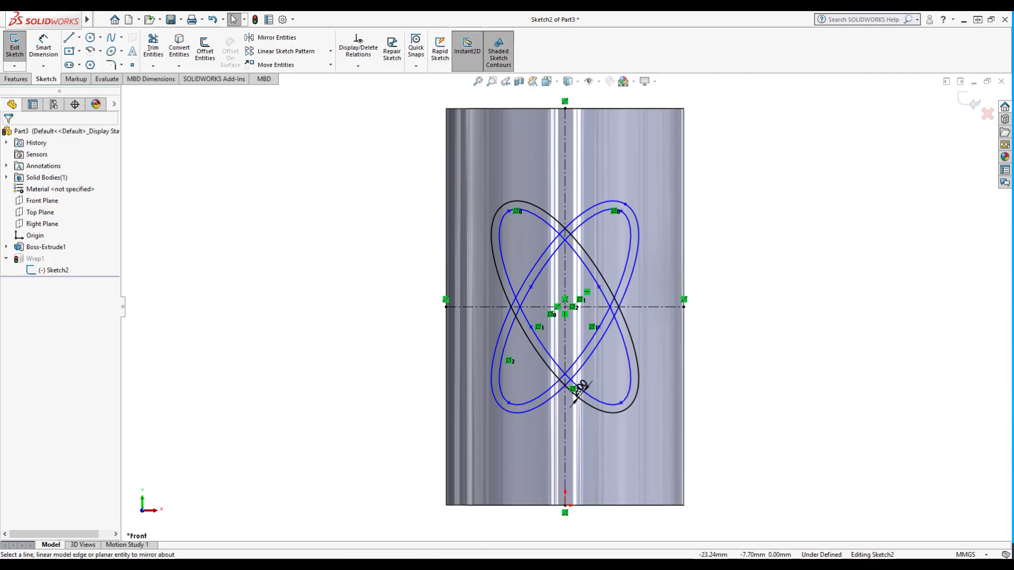
{"action": "left_click", "coordinate": [422, 553]}
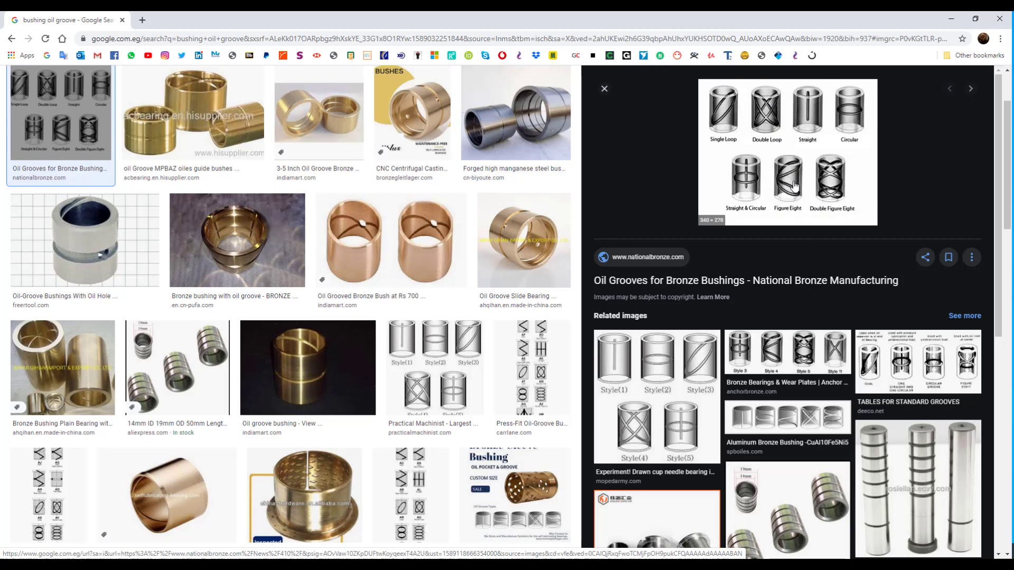
{"action": "left_click", "coordinate": [951, 18]}
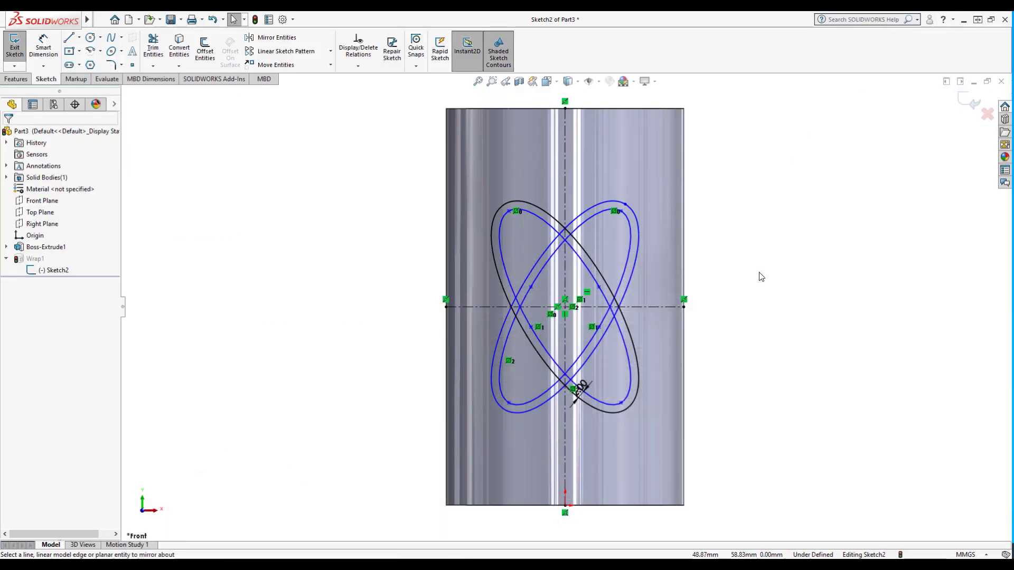
{"action": "left_click", "coordinate": [971, 105]}
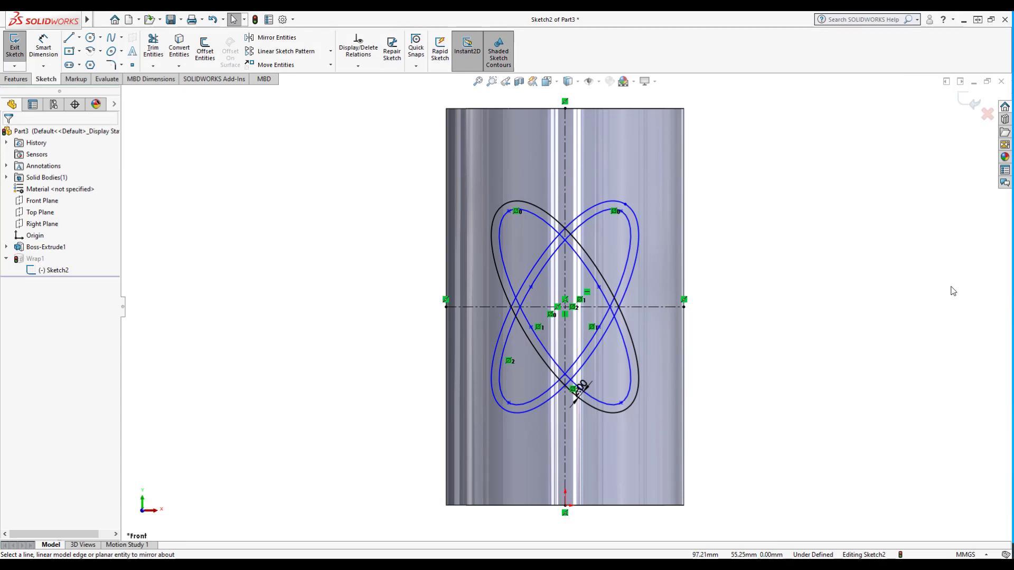